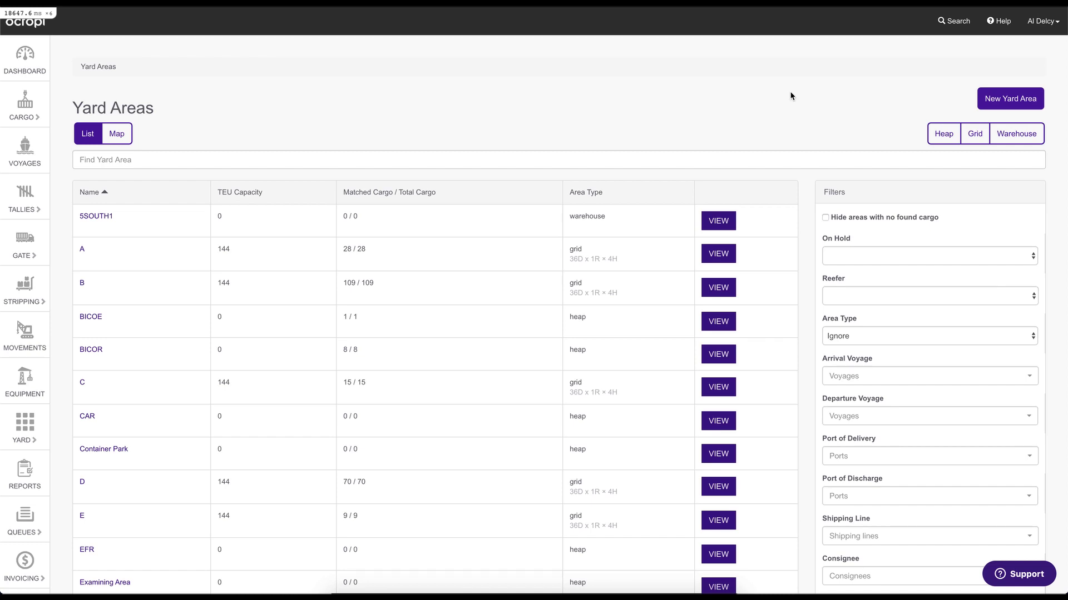
Step: Open the New Yard Area form from the Yard Areas list
left_click(999, 98)
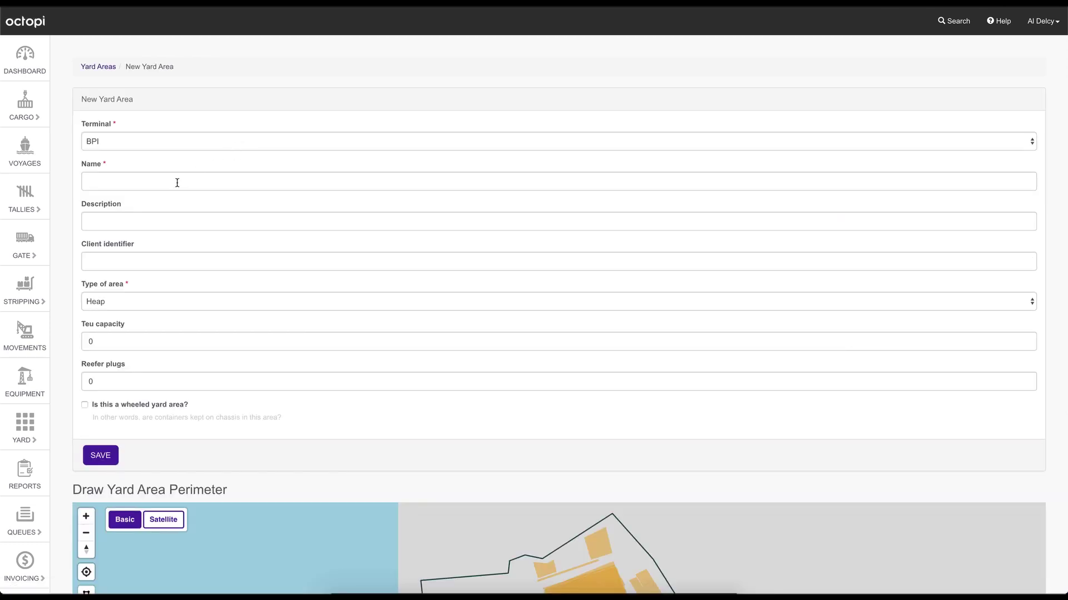
Step: Enter name 'Test Yard', description 'This is a test yard', client identifier 'Test Yard', and type Grid
left_click(177, 183)
type("T")
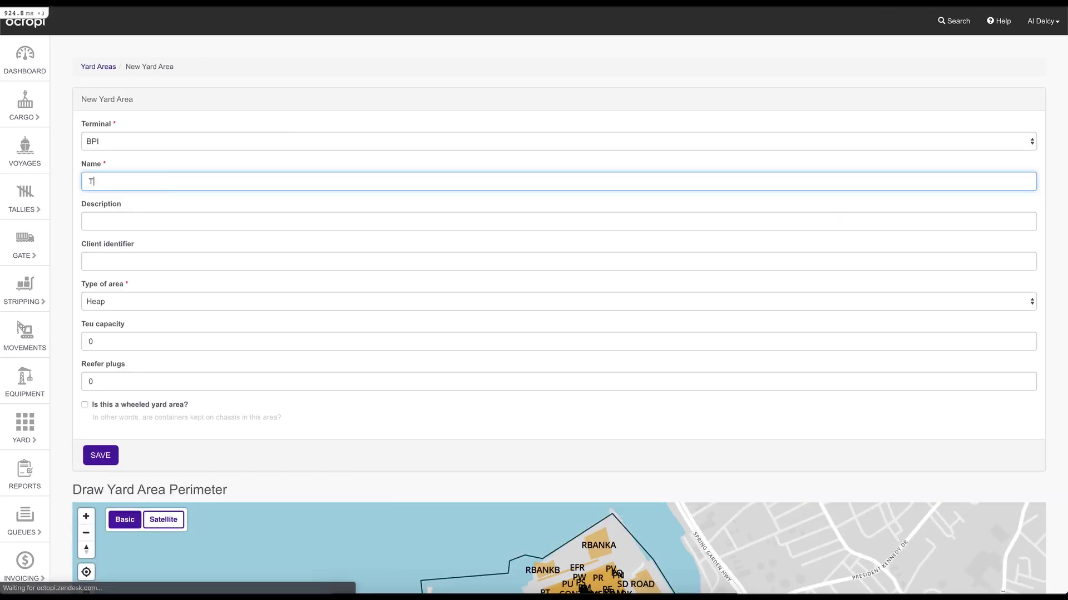
type("est Yard")
left_click(163, 222)
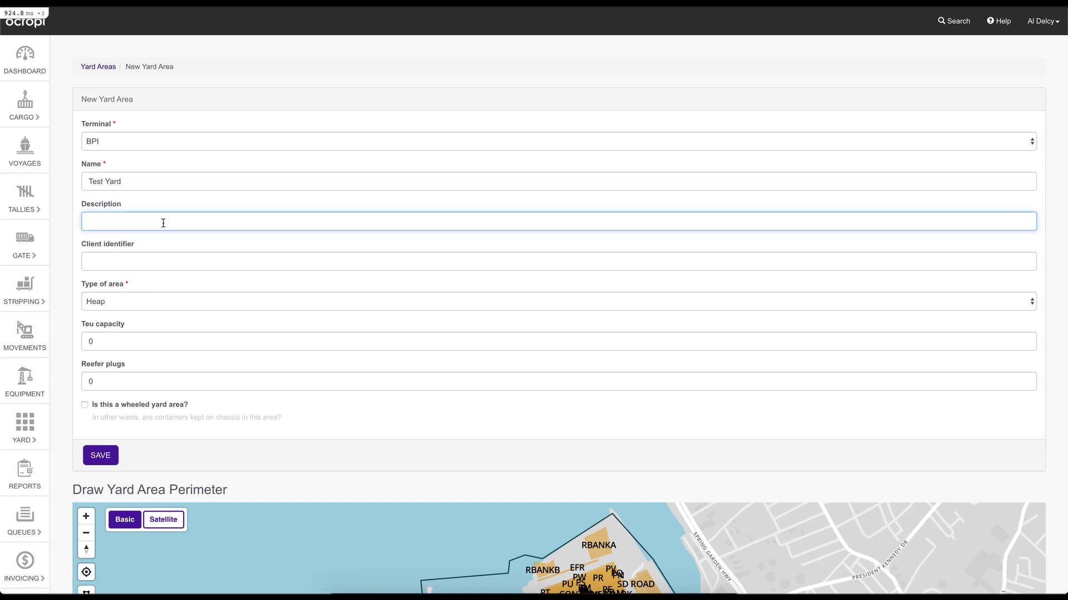
type("This is a test yard")
left_click(151, 269)
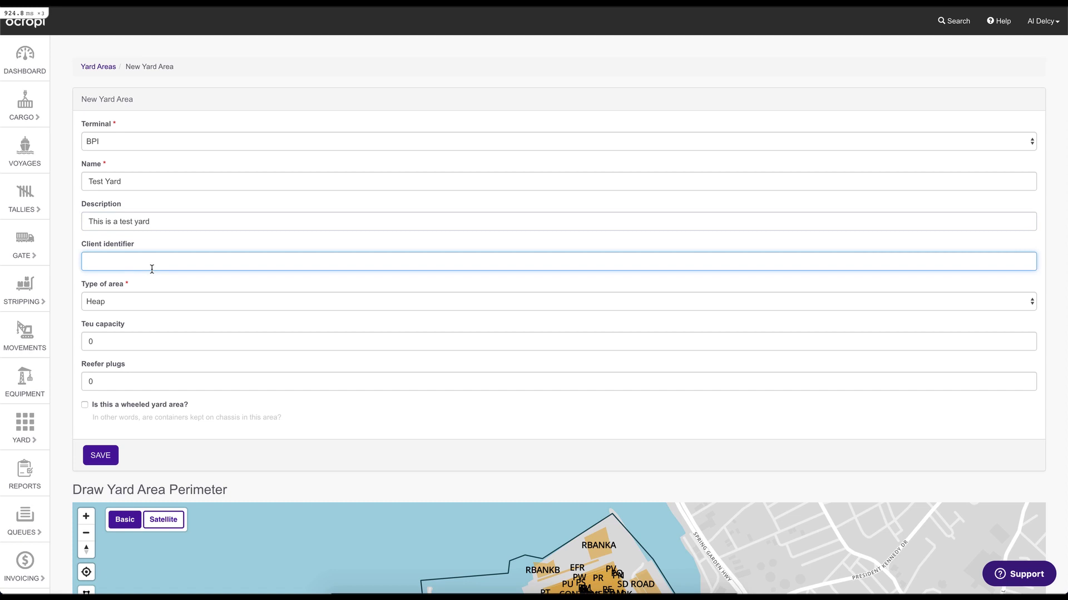
type("Test Yard")
left_click(139, 302)
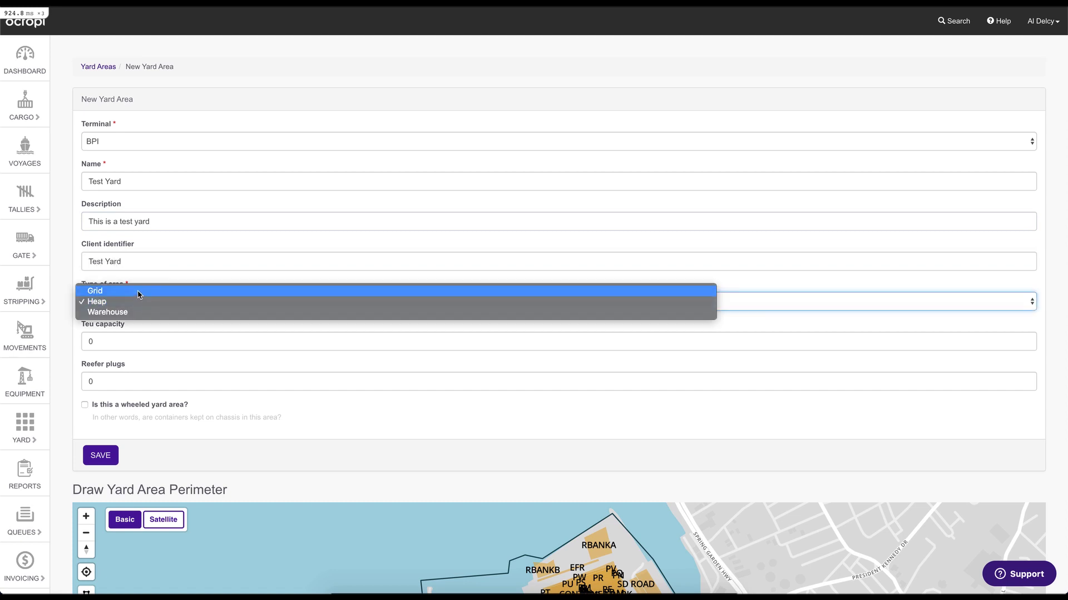
left_click(139, 293)
Step: Set slot prefix T with 10 containers deep, 5 rows wide and 3 high
left_click(144, 339)
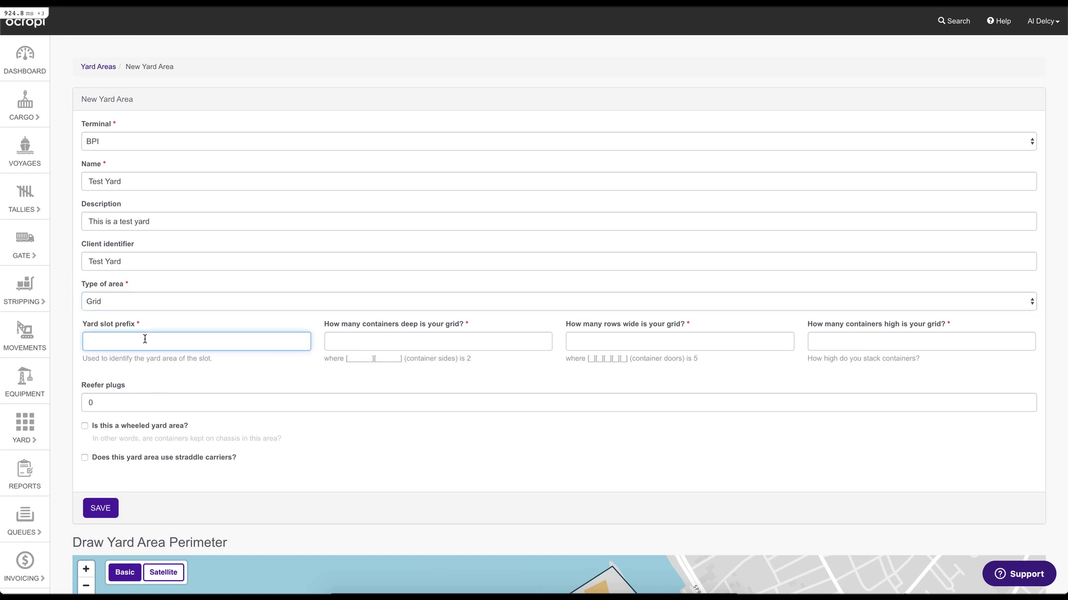
type("T")
key("Tab")
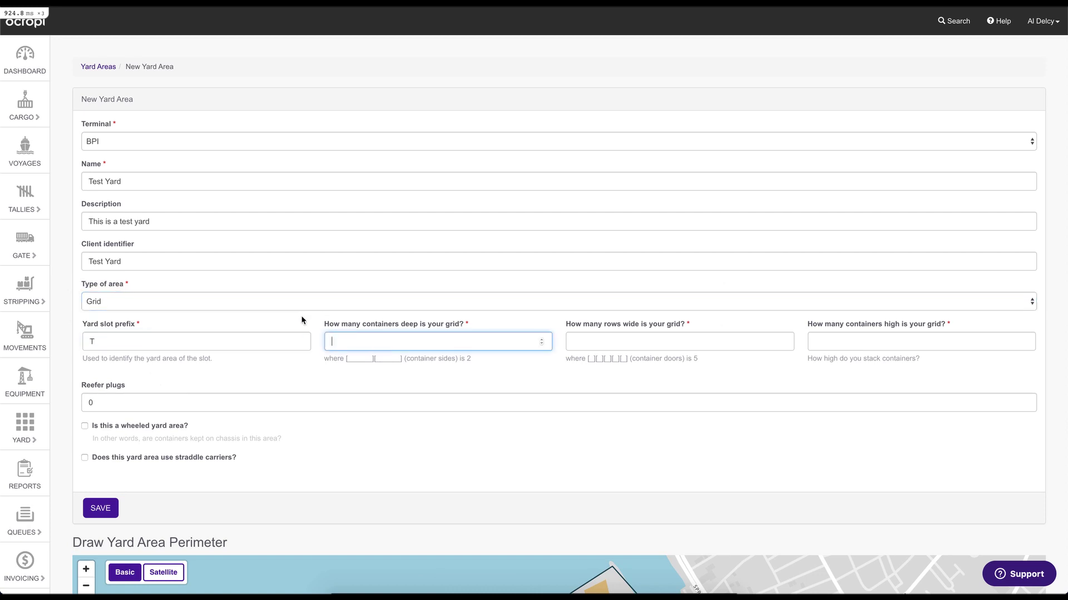
type("10")
left_click(616, 342)
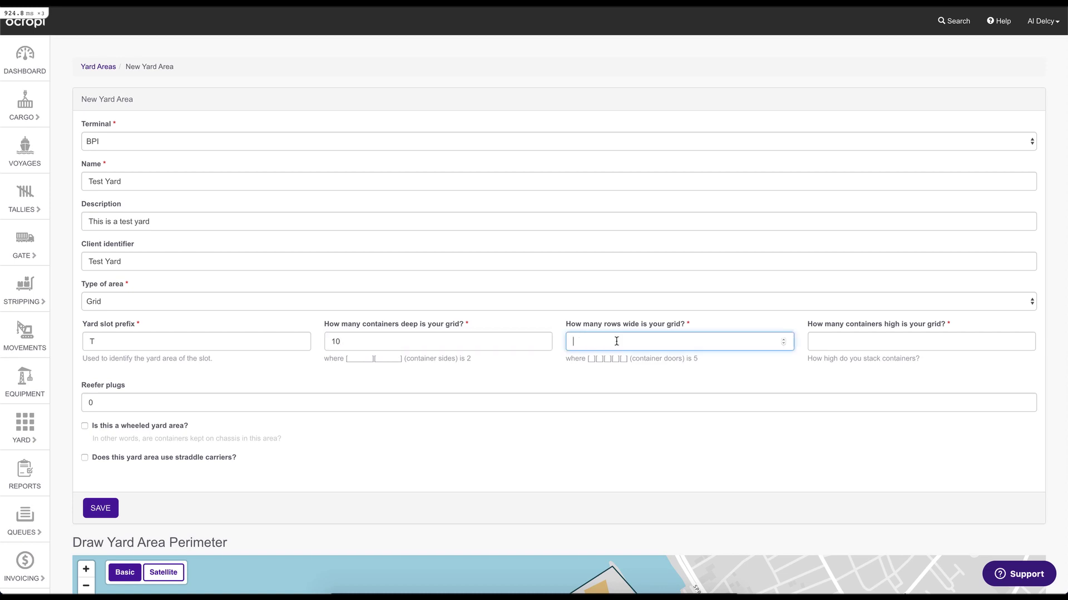
type("5")
key("Tab")
type("3")
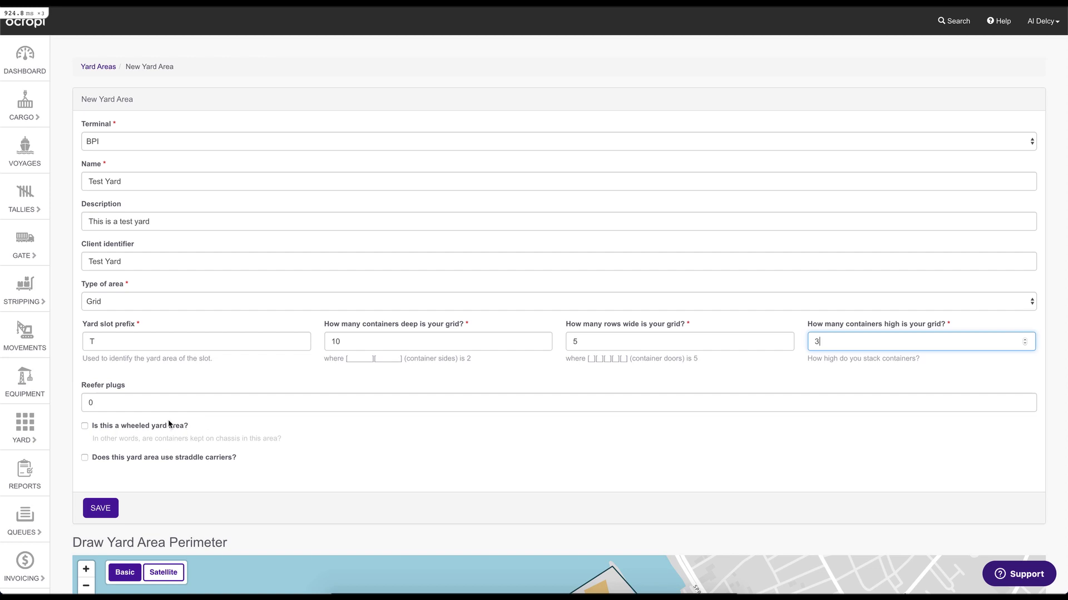
Step: Switch the map to satellite imagery and zoom in on the area near RBANKB
scroll(77, 415, "down", 1)
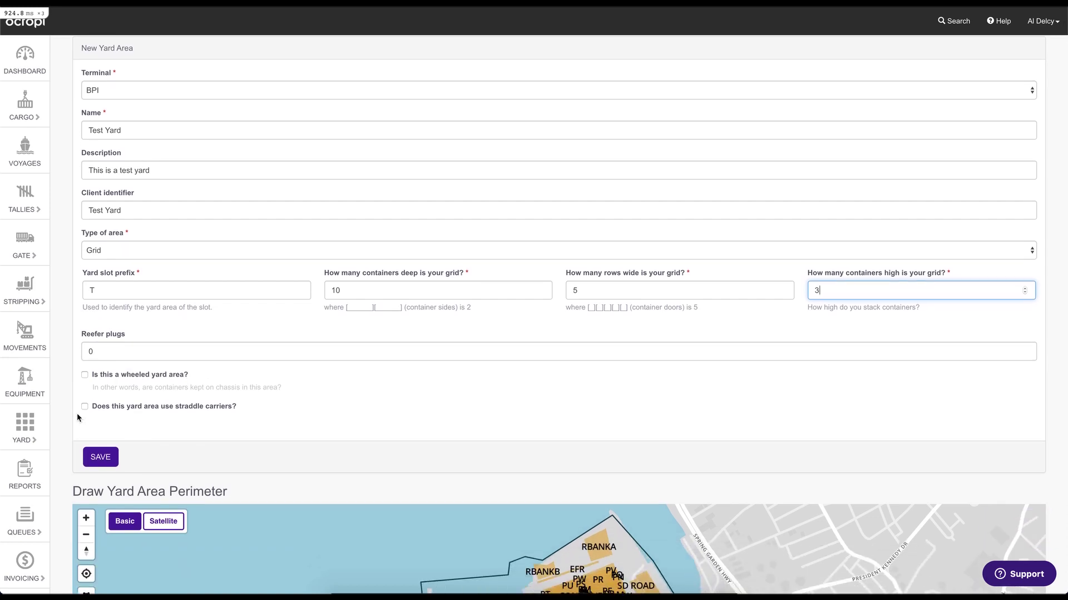
scroll(76, 412, "down", 5)
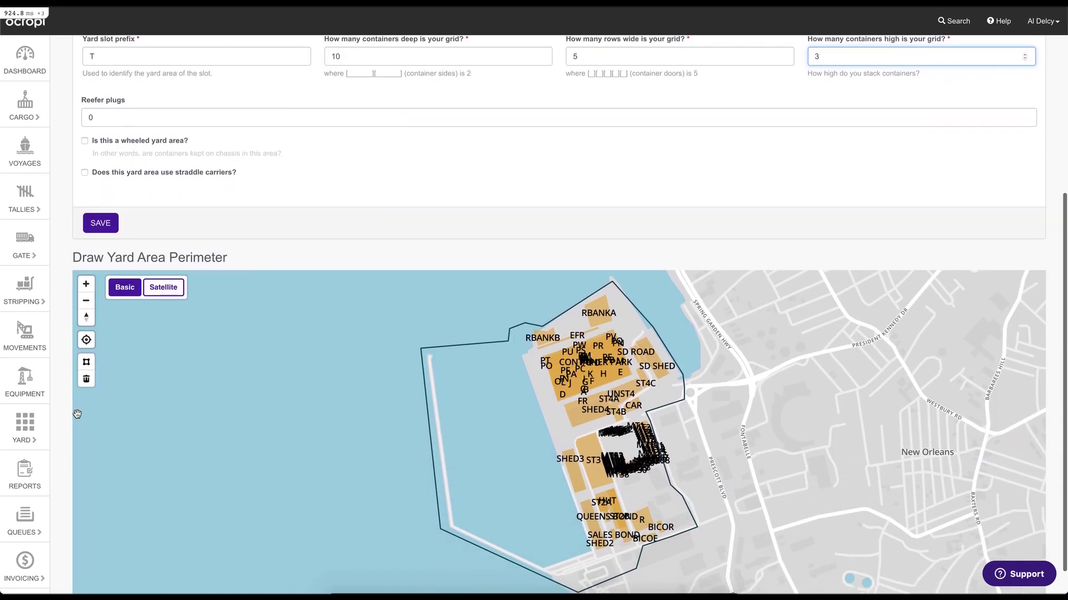
scroll(77, 414, "down", 1)
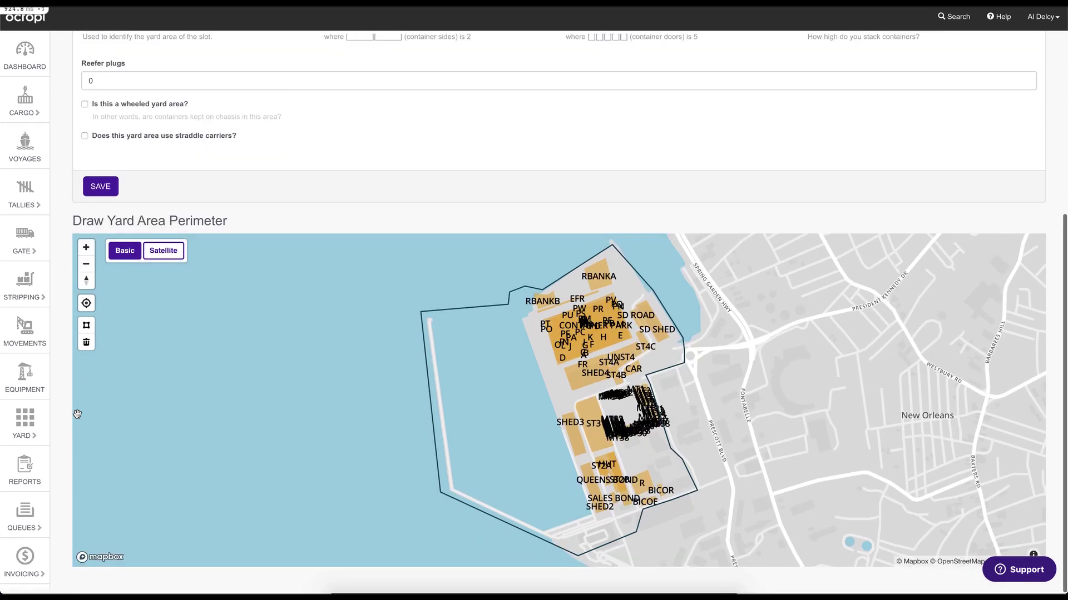
left_click(163, 257)
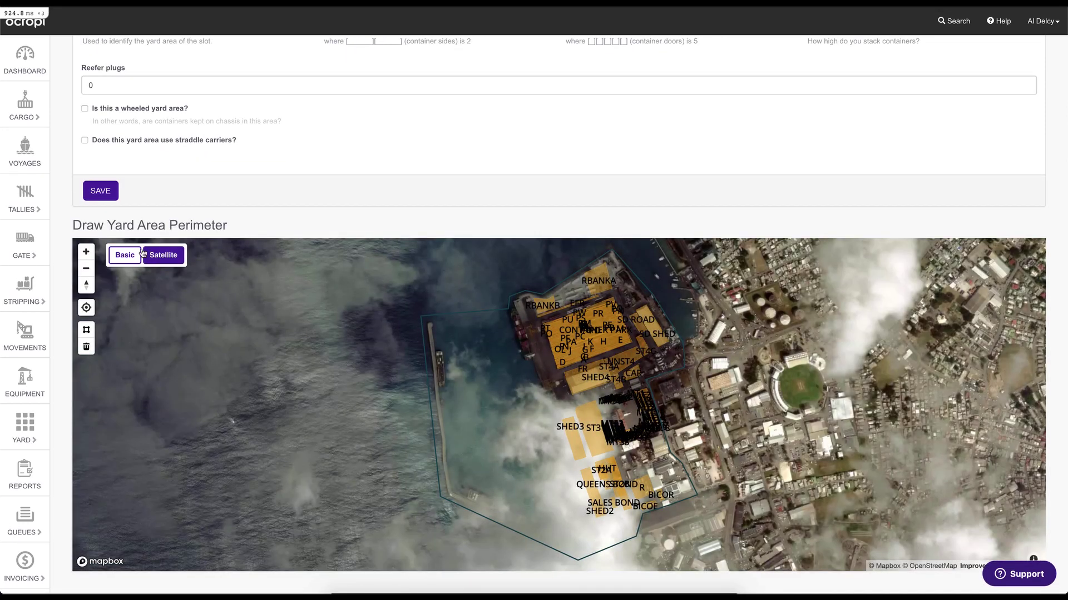
left_click(86, 252)
scroll(489, 261, "up", 5)
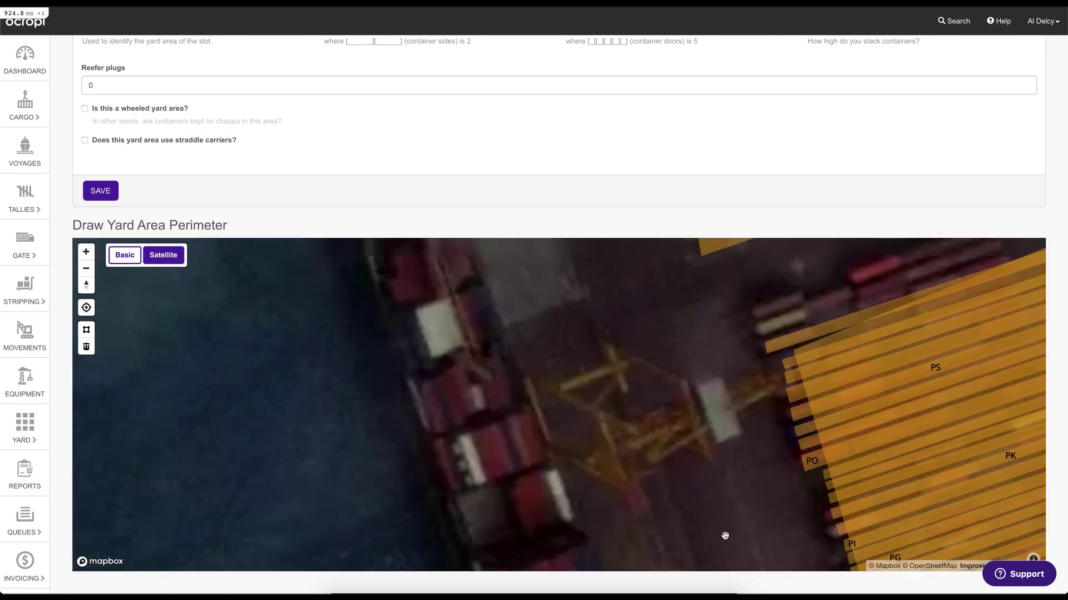
left_click_drag(665, 401, 536, 453)
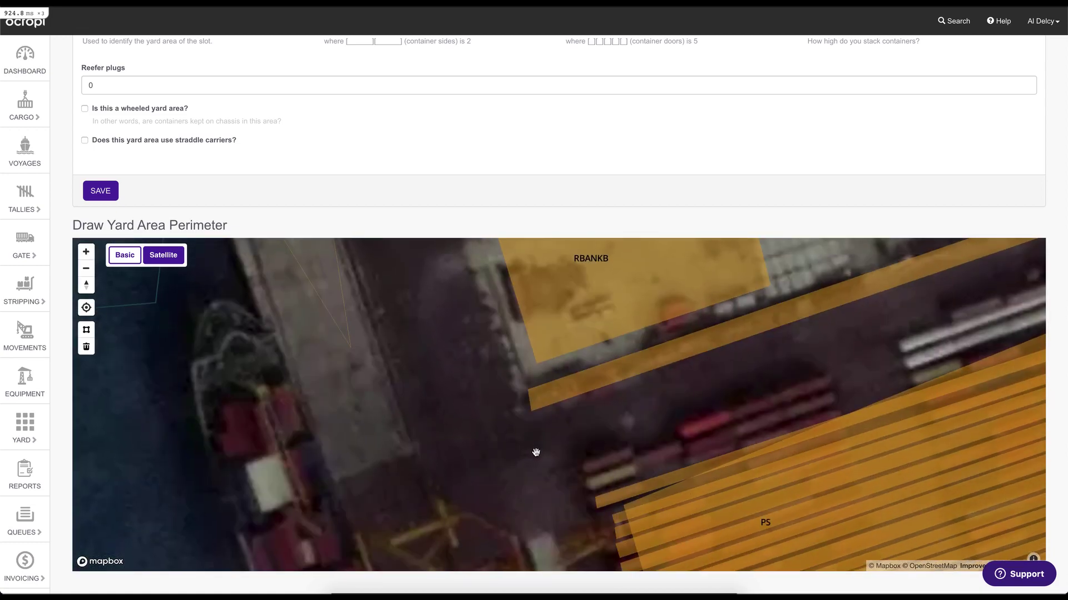
Step: Draw the four-cornered Test Yard perimeter polygon just above area PS
left_click(86, 329)
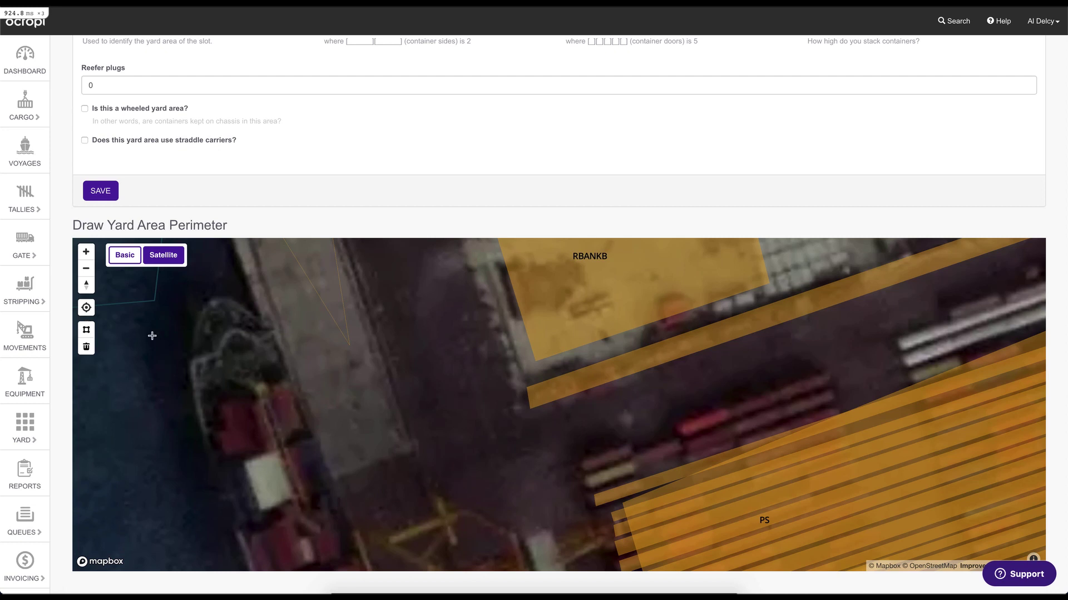
left_click(580, 462)
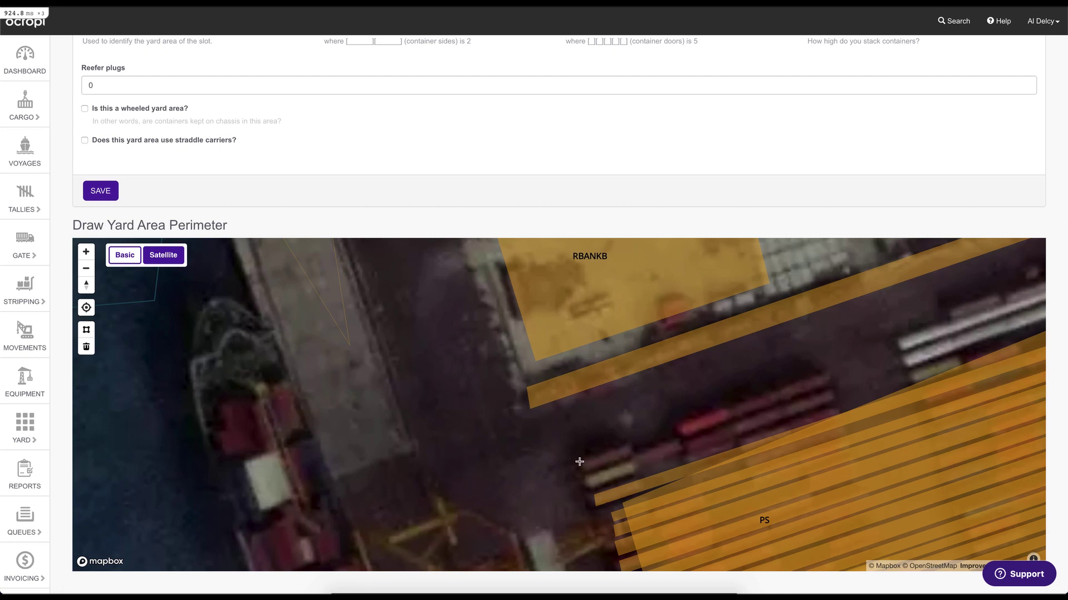
left_click(588, 497)
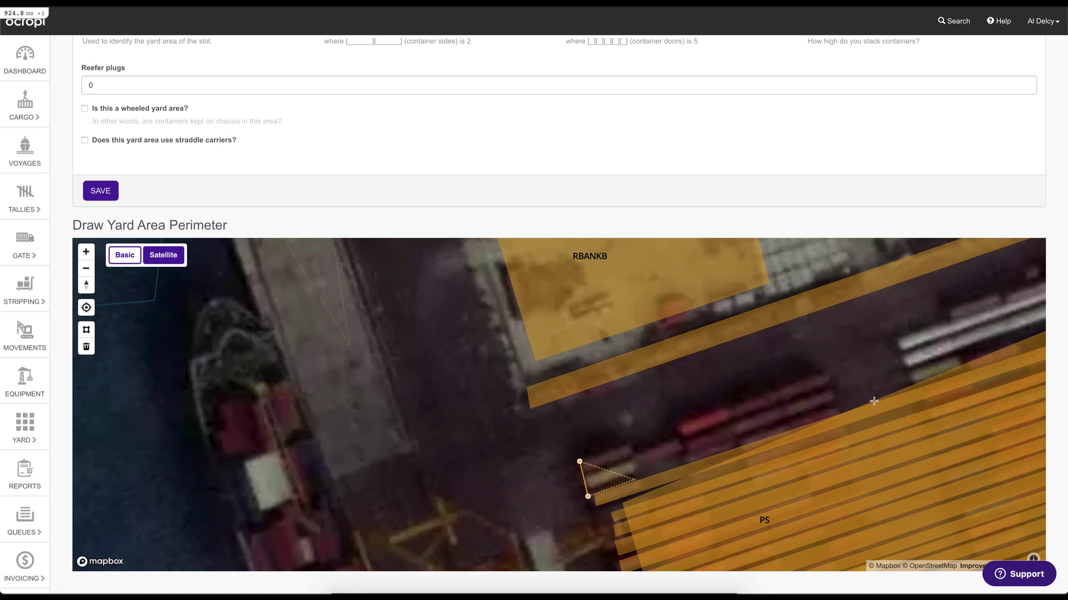
left_click(837, 408)
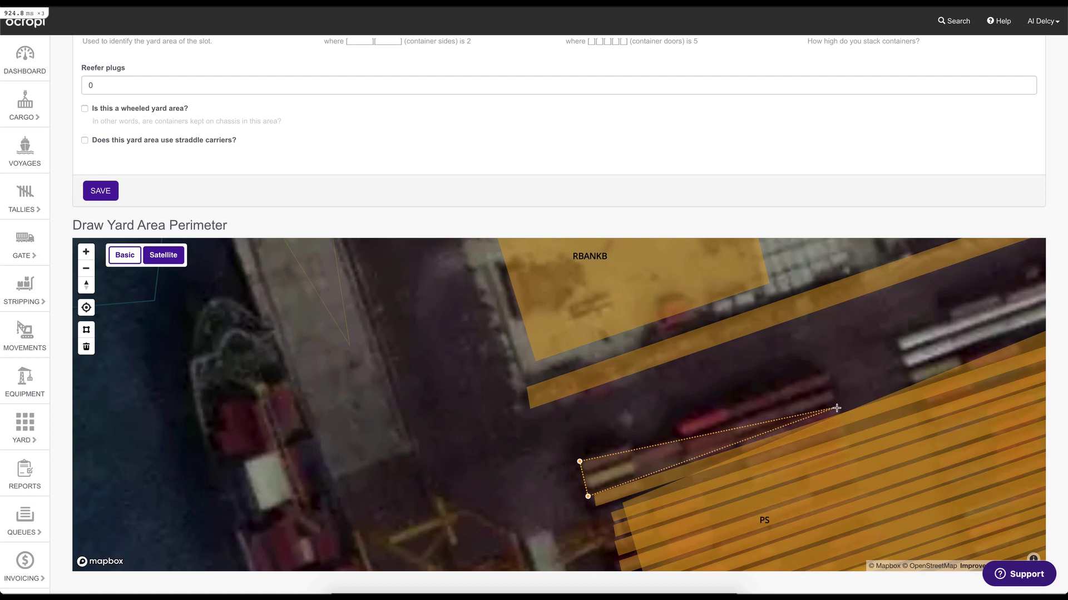
double_click(829, 370)
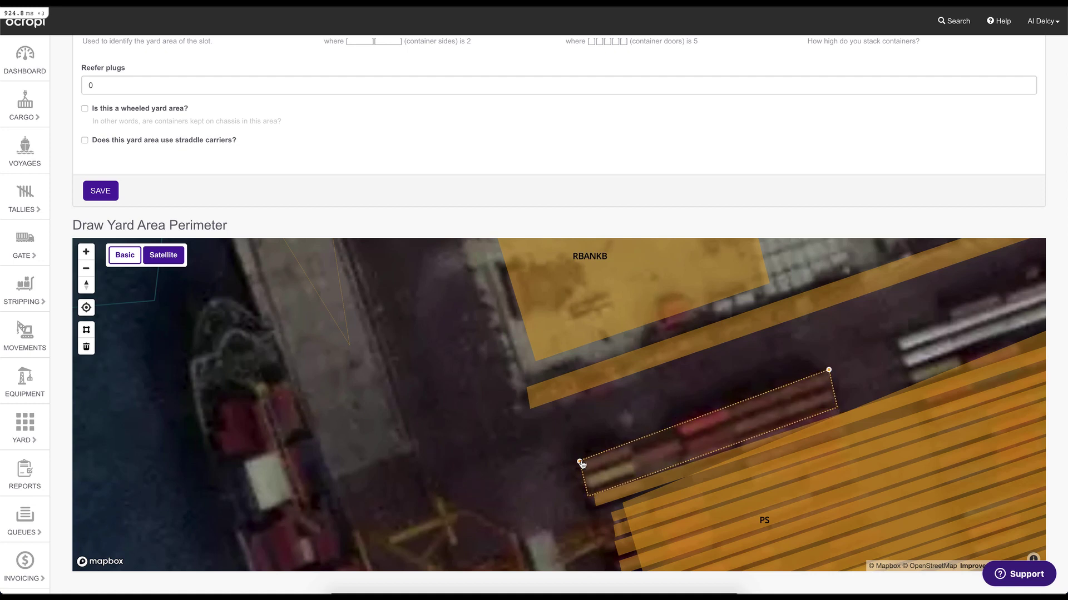
Step: Save Test Yard and view its 10×5×3 slot grid with template T10E3
left_click(100, 192)
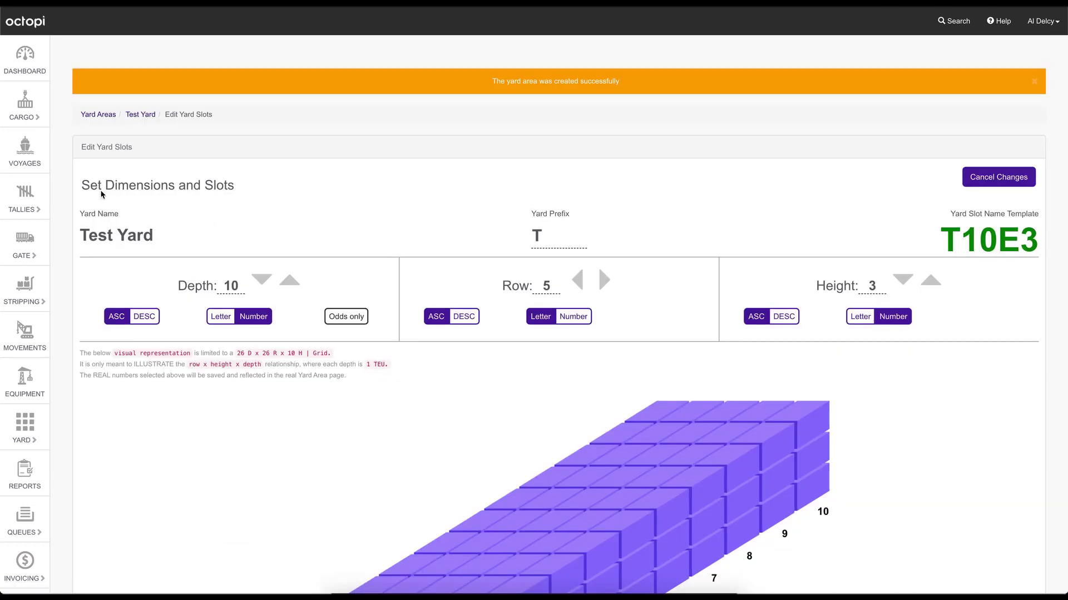
scroll(68, 194, "down", 3)
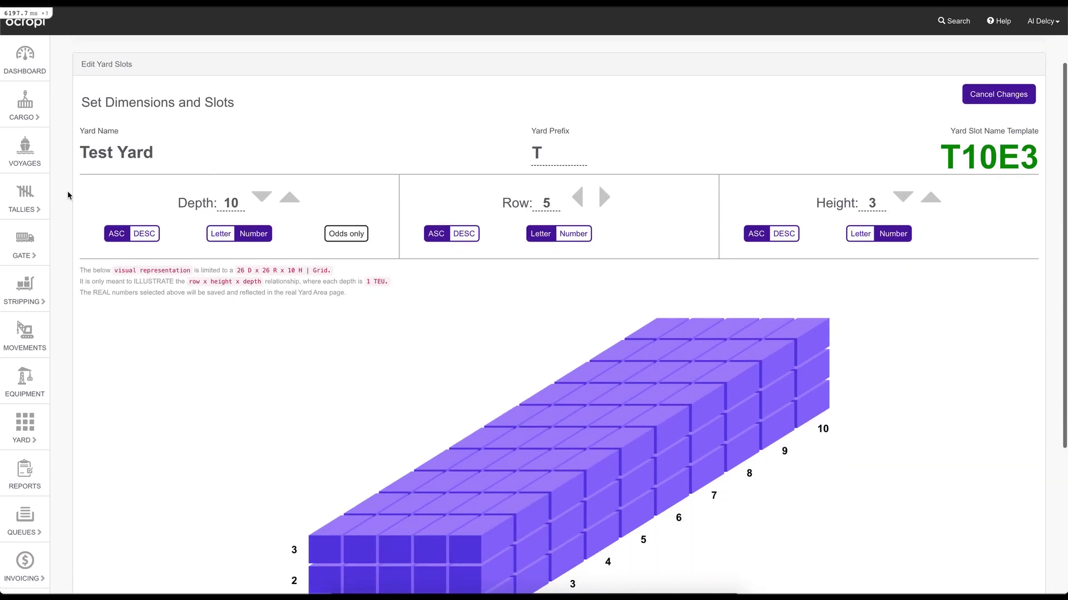
scroll(68, 195, "down", 1)
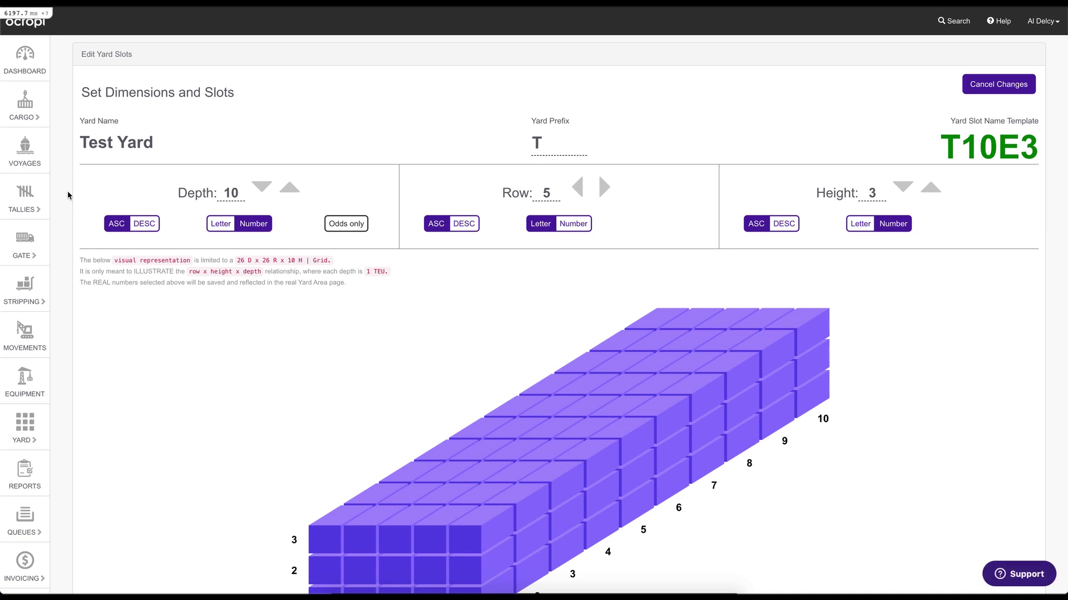
scroll(68, 194, "down", 2)
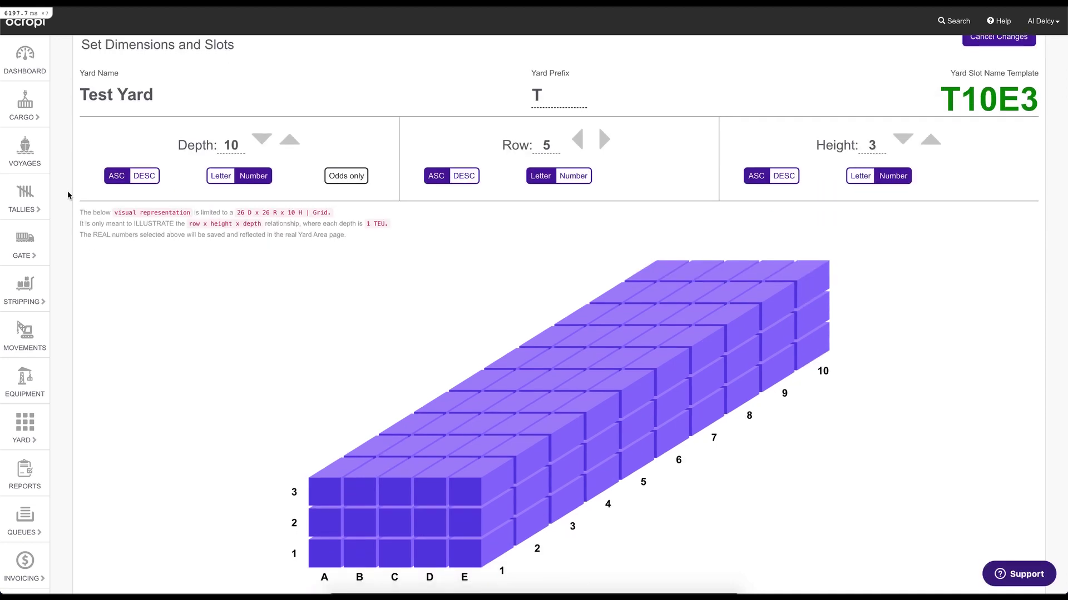
Step: Bring the grid depth back to 10 after trying lower values down to 4
left_click(265, 139)
left_click(262, 139)
left_click(262, 139)
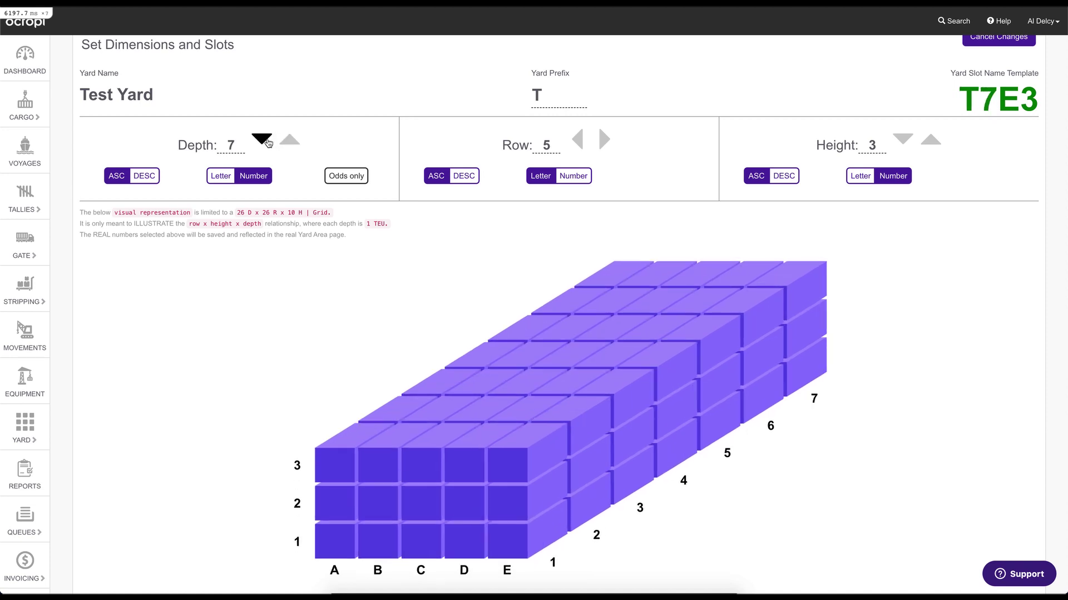
double_click(262, 139)
left_click(267, 141)
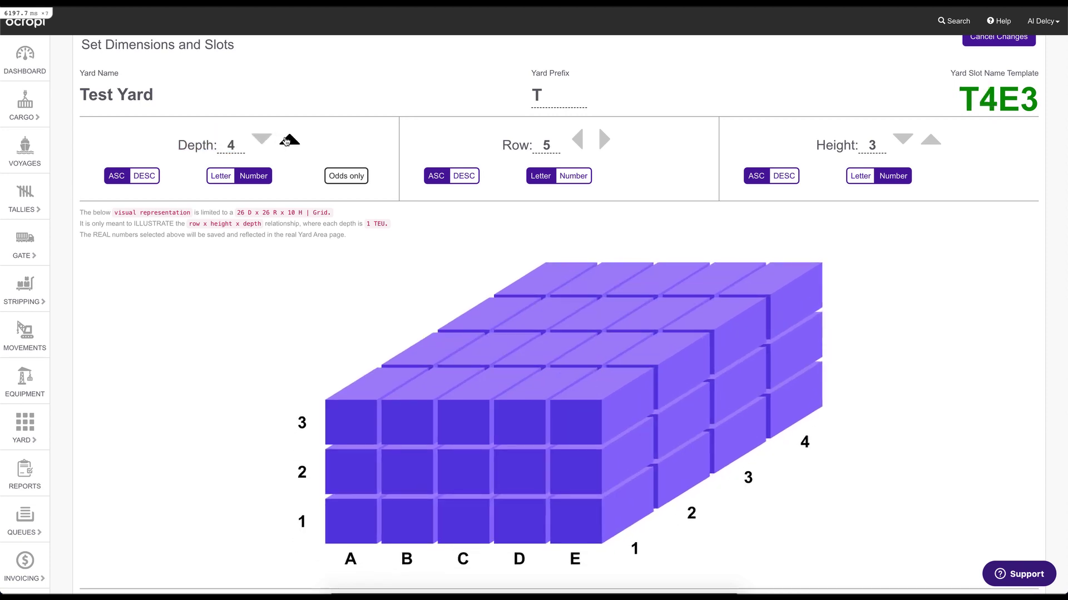
left_click(288, 141)
triple_click(288, 141)
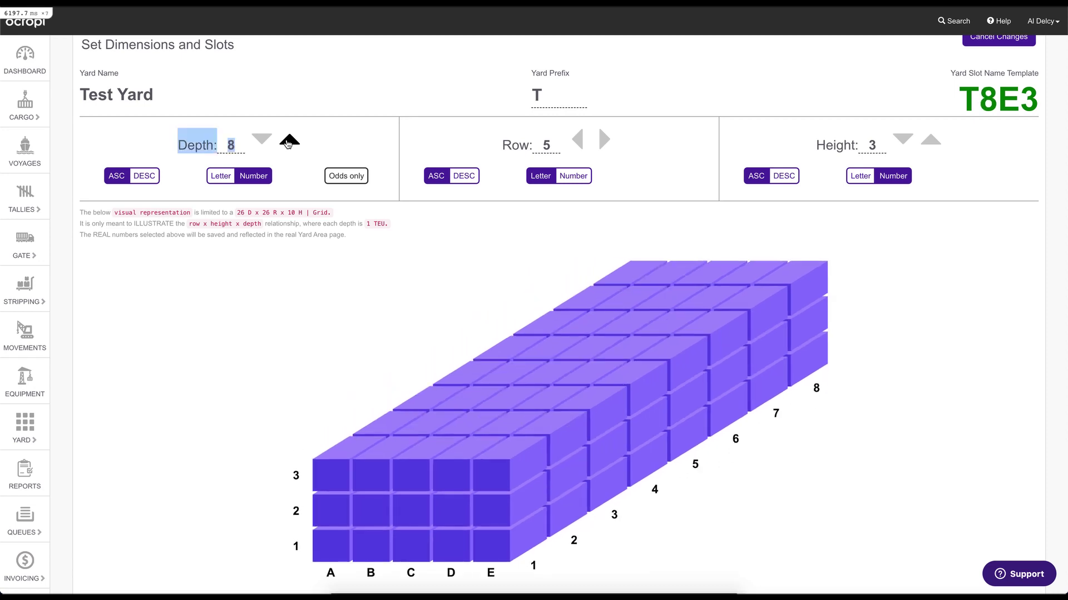
left_click(289, 142)
left_click(288, 142)
left_click(303, 143)
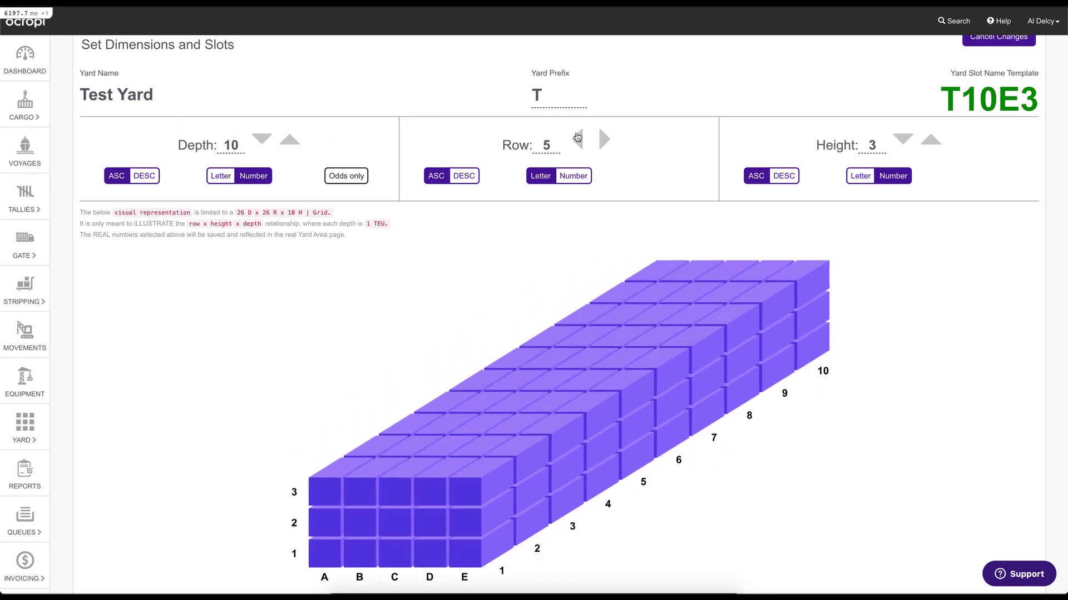
Step: Keep 5 rows after trying 7, and raise the stack height to 4 tiers
left_click(599, 138)
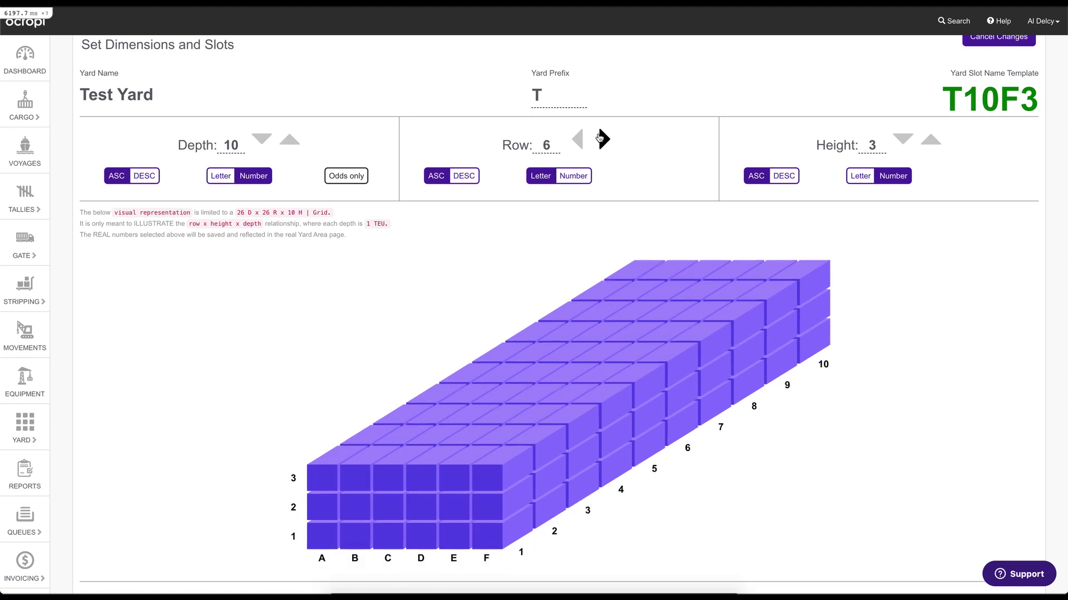
left_click(600, 138)
left_click(577, 139)
left_click(577, 139)
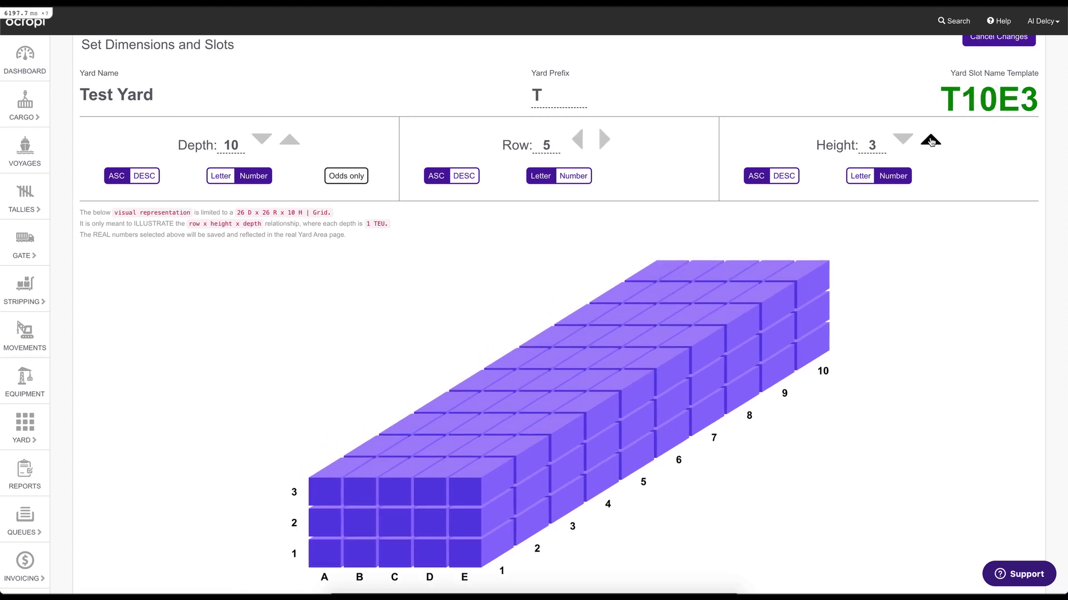
left_click(931, 141)
scroll(937, 317, "down", 1)
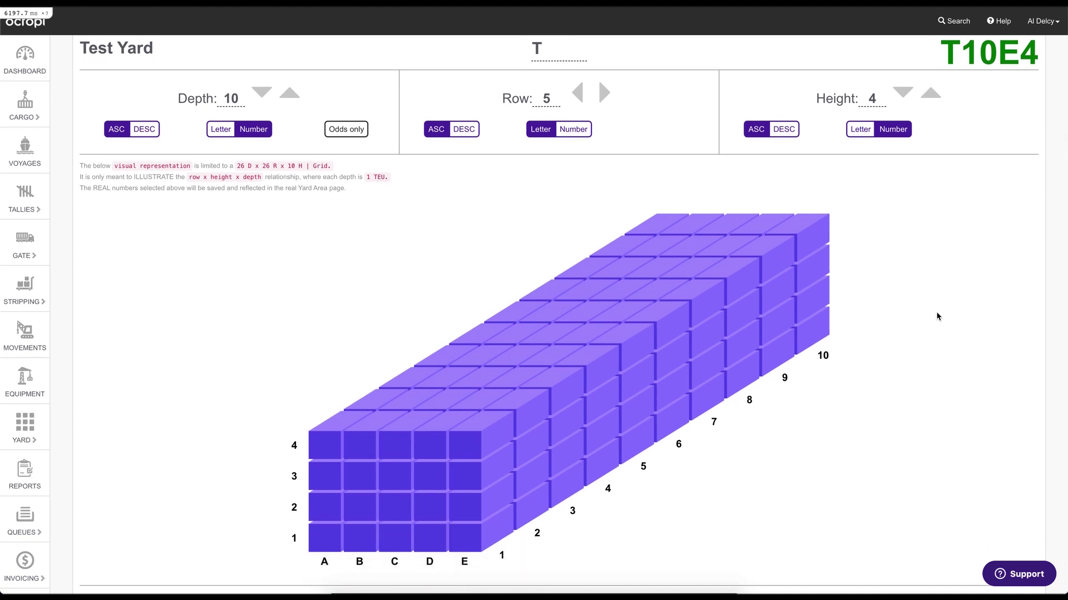
scroll(524, 178, "up", 1)
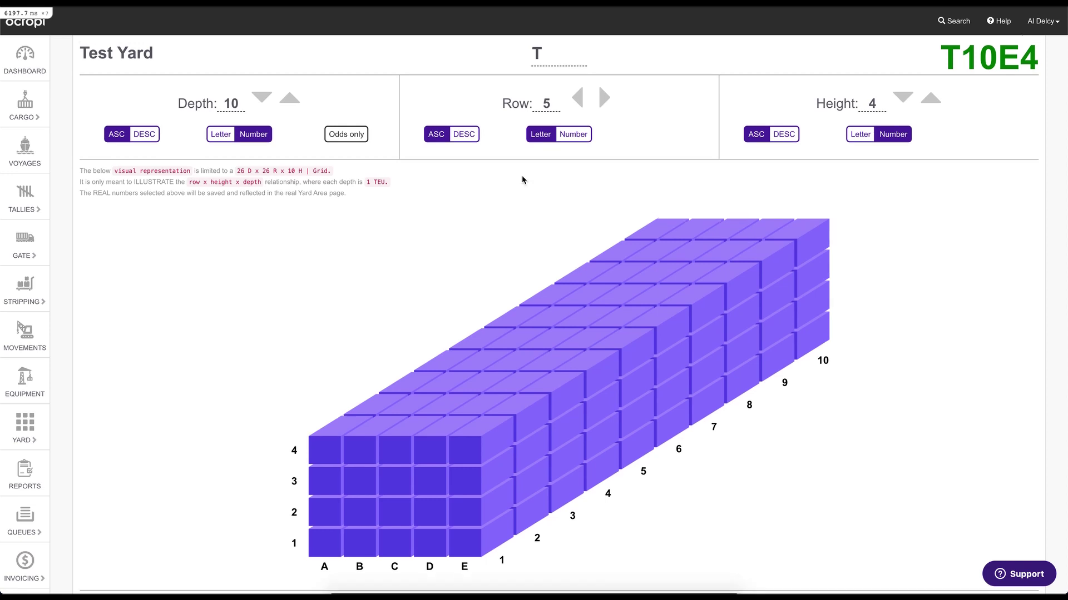
Step: Switch rows to numbers and height tiers to letters, both descending, giving template T10A1
left_click(571, 138)
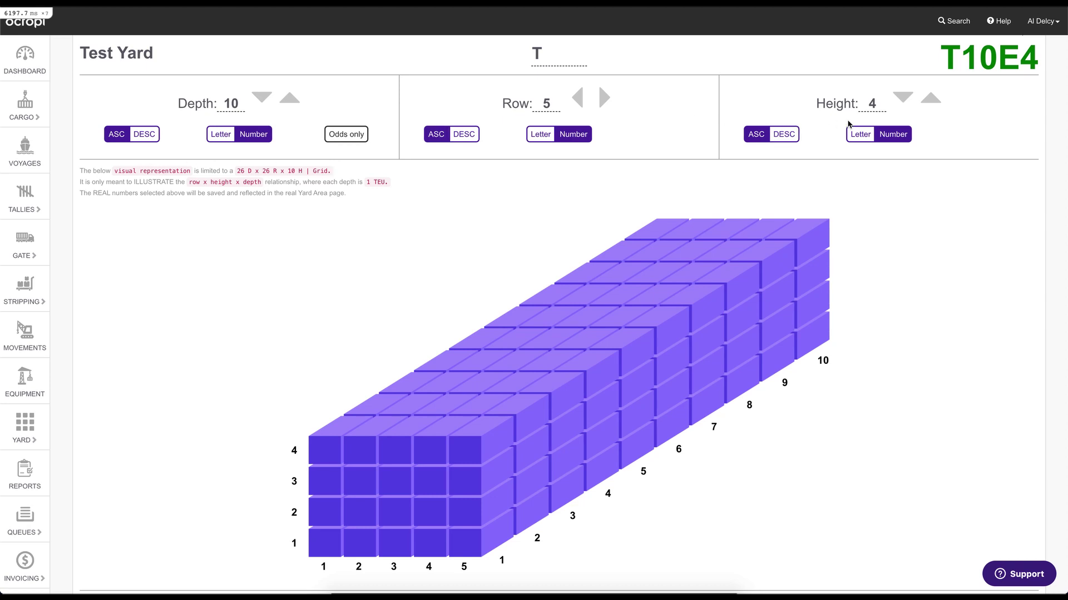
left_click(860, 136)
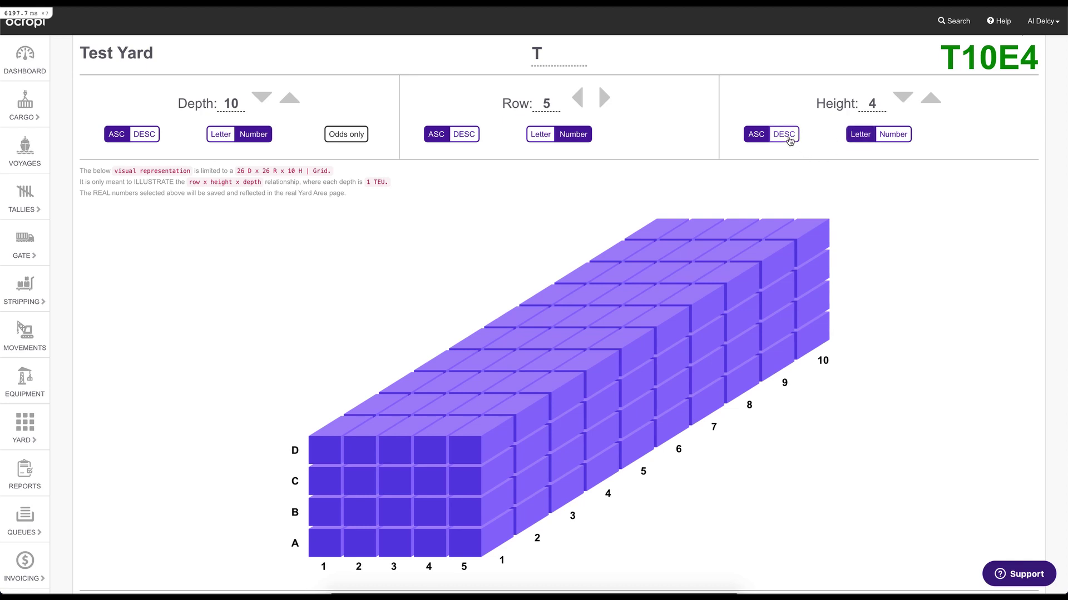
left_click(790, 139)
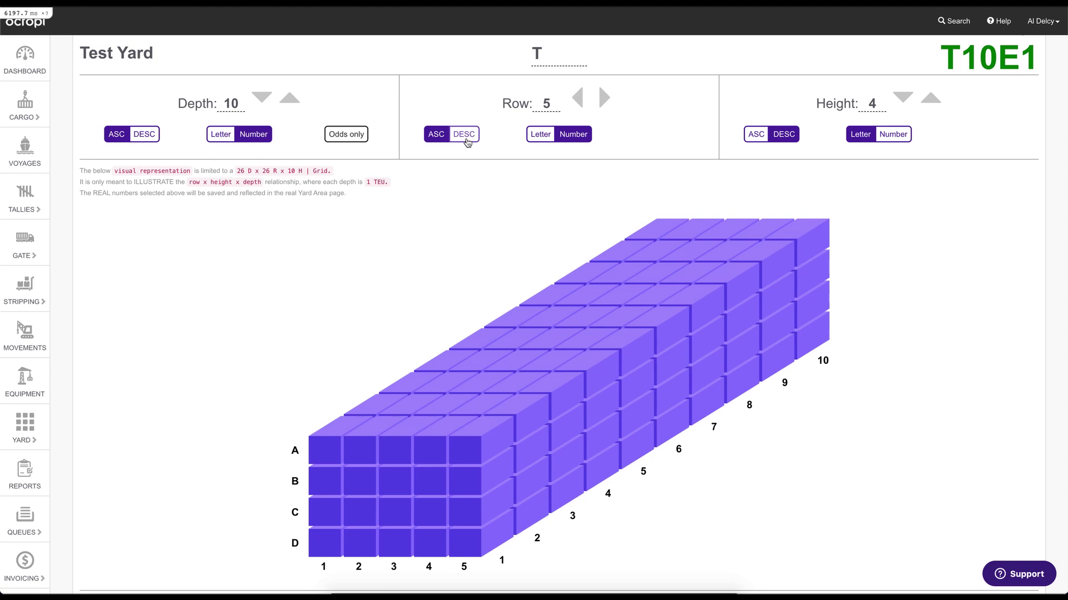
left_click(465, 135)
scroll(467, 142, "up", 1)
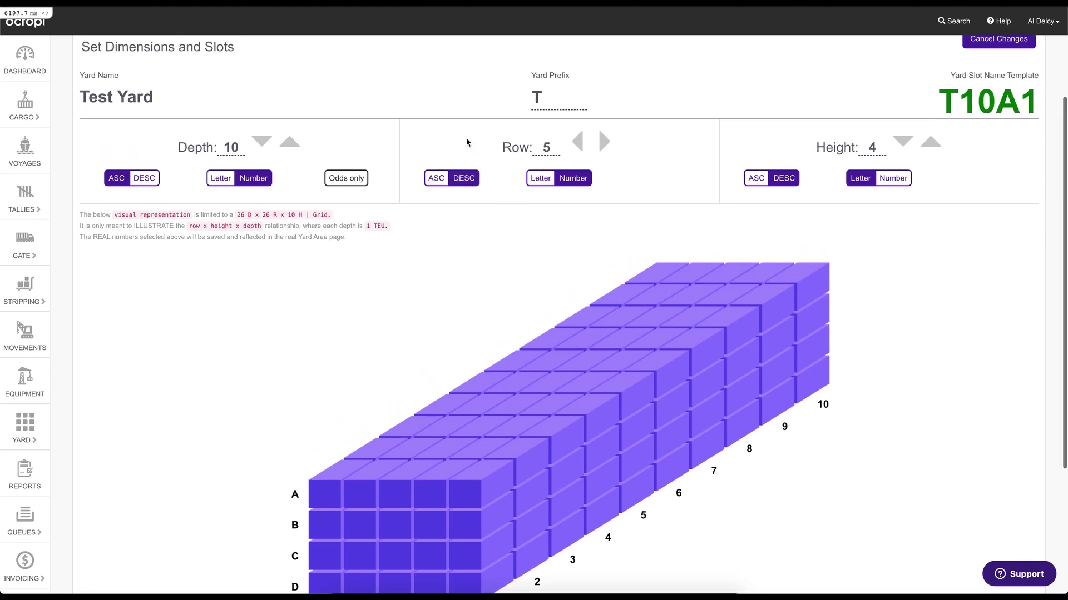
Step: Set the row count to 6 and the depth to 5
left_click(548, 152)
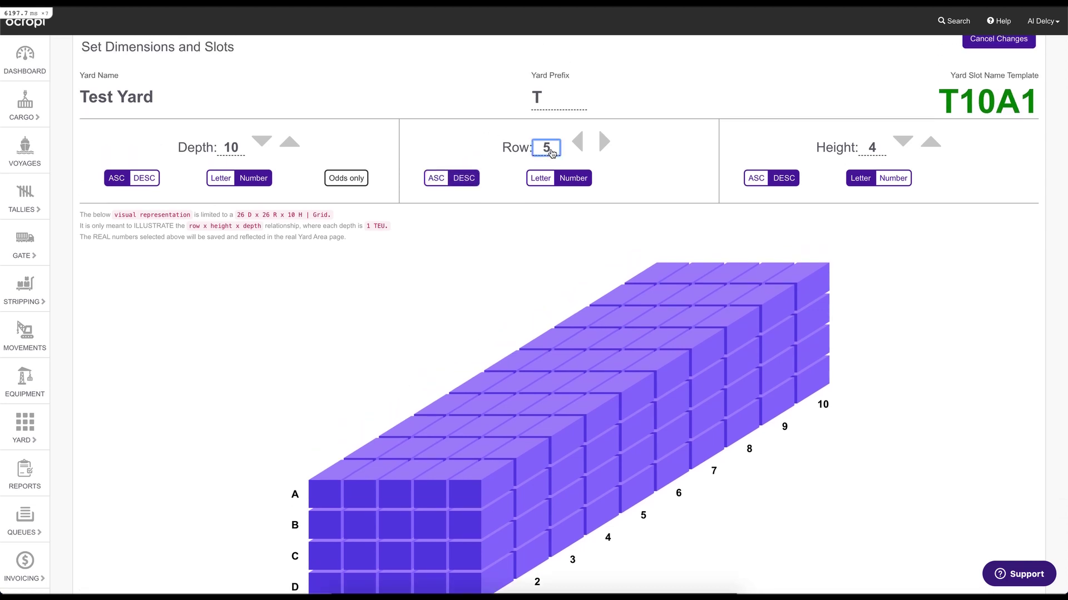
key("BackSpace")
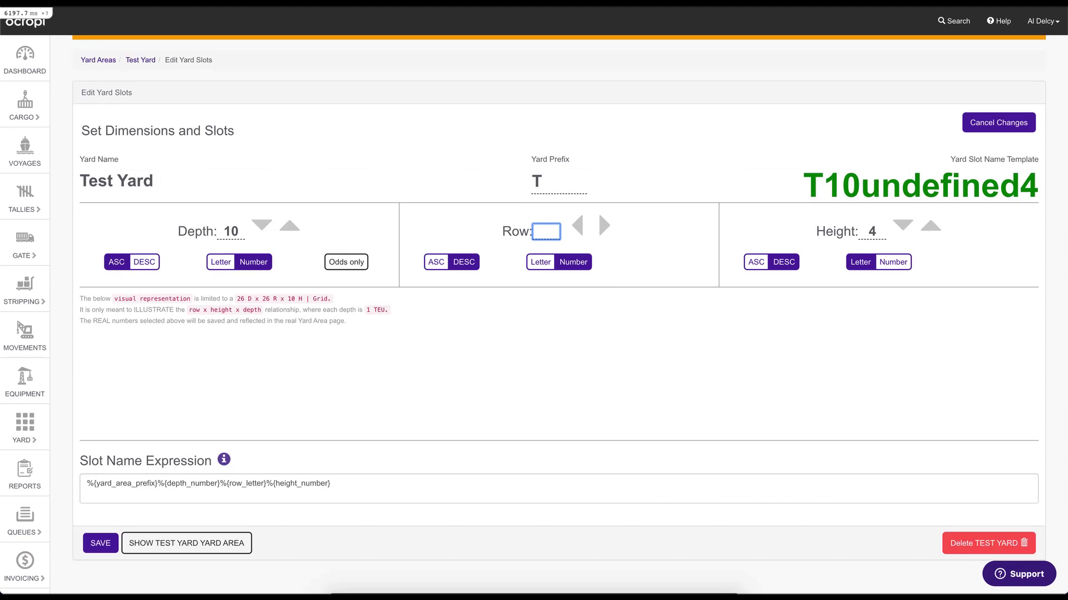
type("6")
scroll(426, 278, "down", 3)
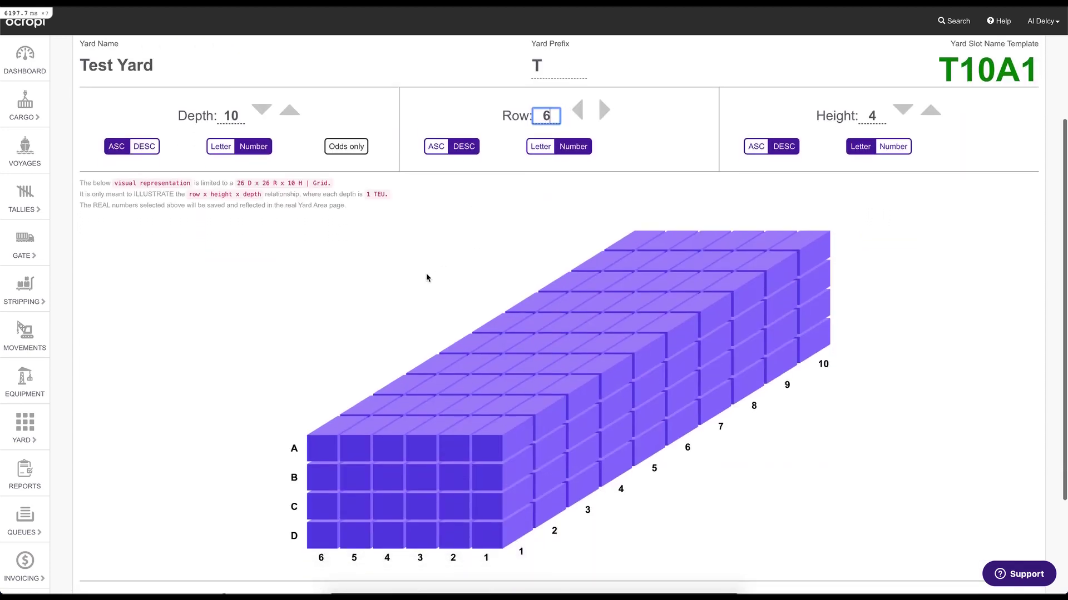
left_click(231, 117)
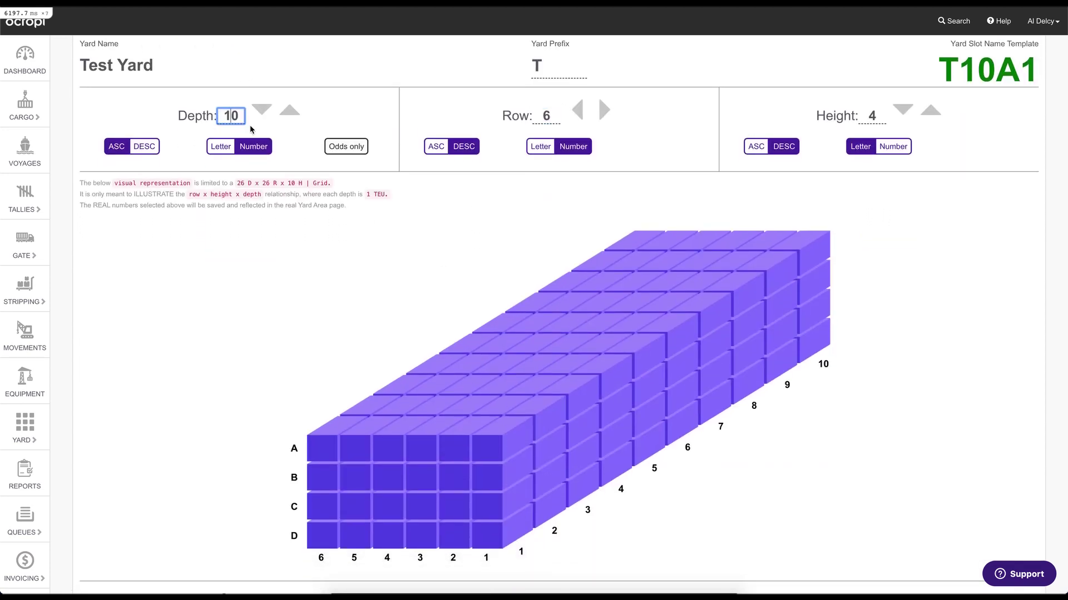
key("BackSpace")
key("BackSpace")
type("5")
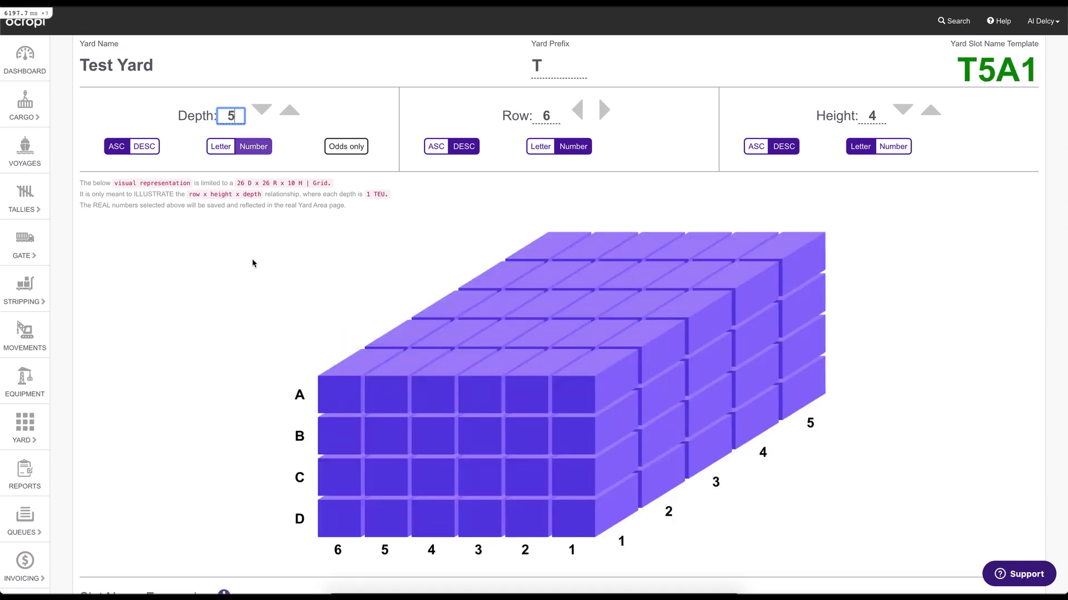
left_click(289, 110)
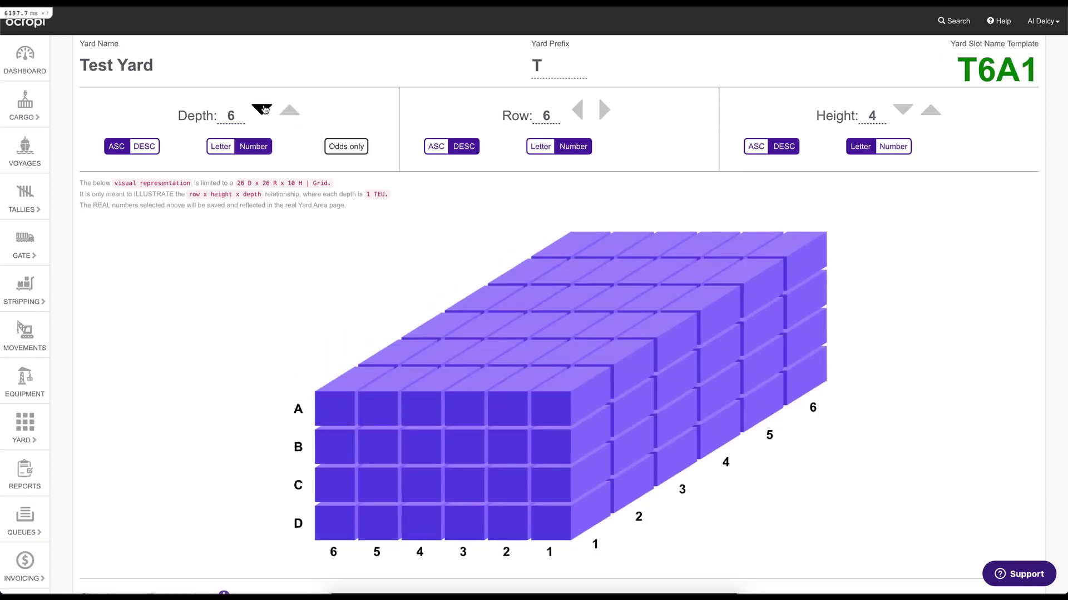
left_click(263, 108)
Step: Change the yard prefix to TE, giving slot template TE5A1
left_click(550, 68)
type("R")
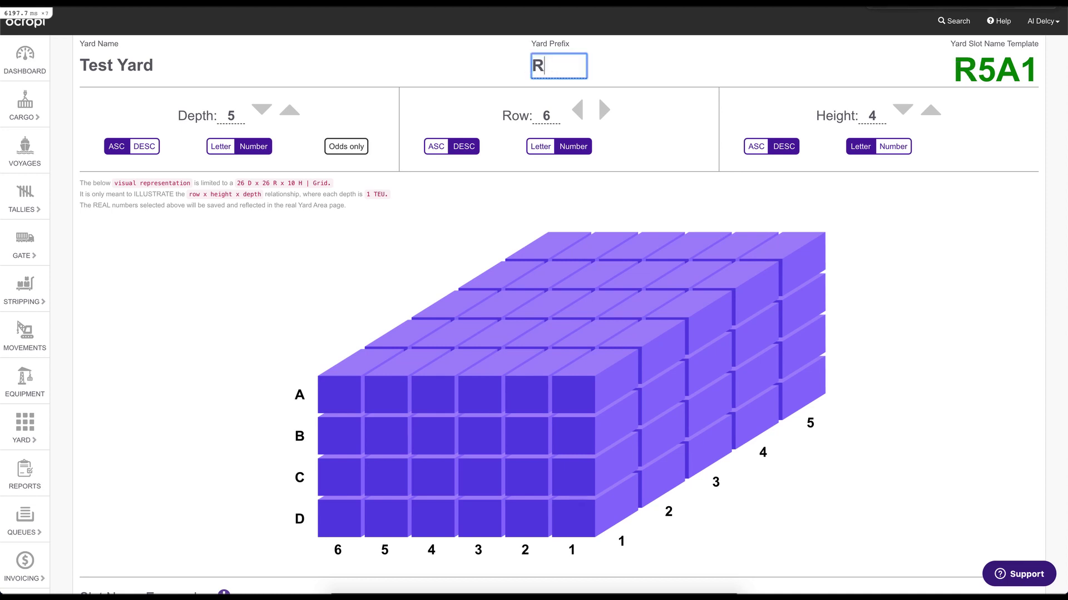
type("T")
key("Delete")
type("E")
left_click(273, 332)
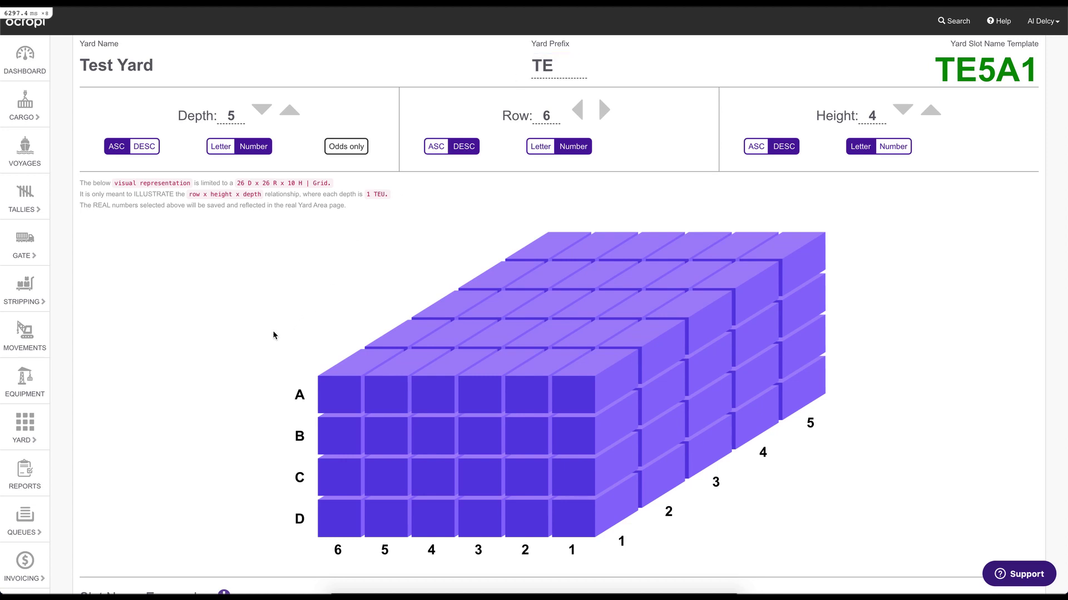
Step: Move %{depth_number} after %{row_letter} in the slot name expression, so slots read TEA51
scroll(273, 333, "down", 3)
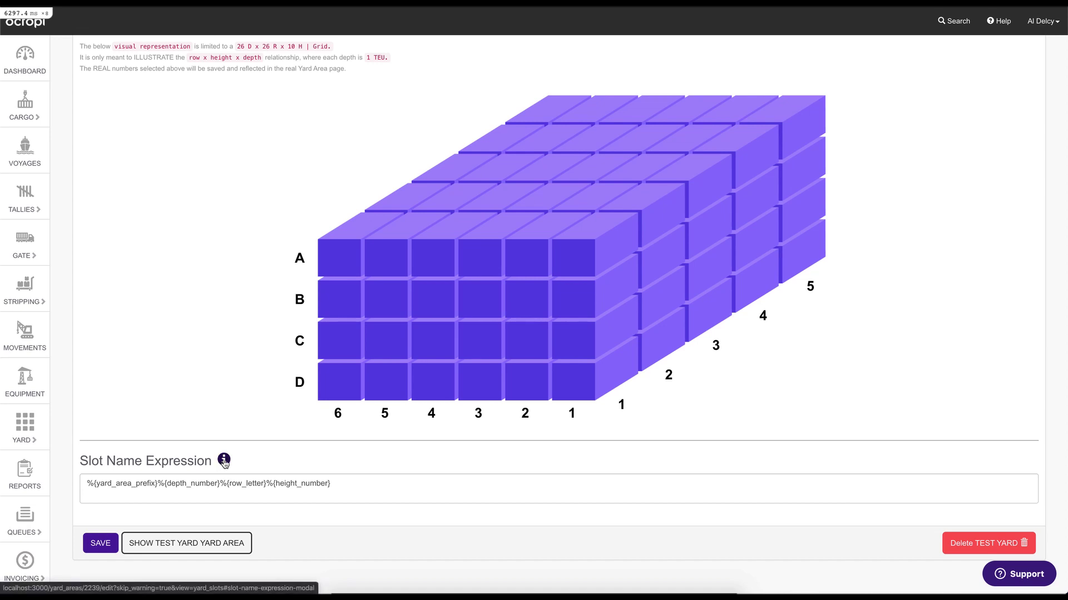
left_click(224, 461)
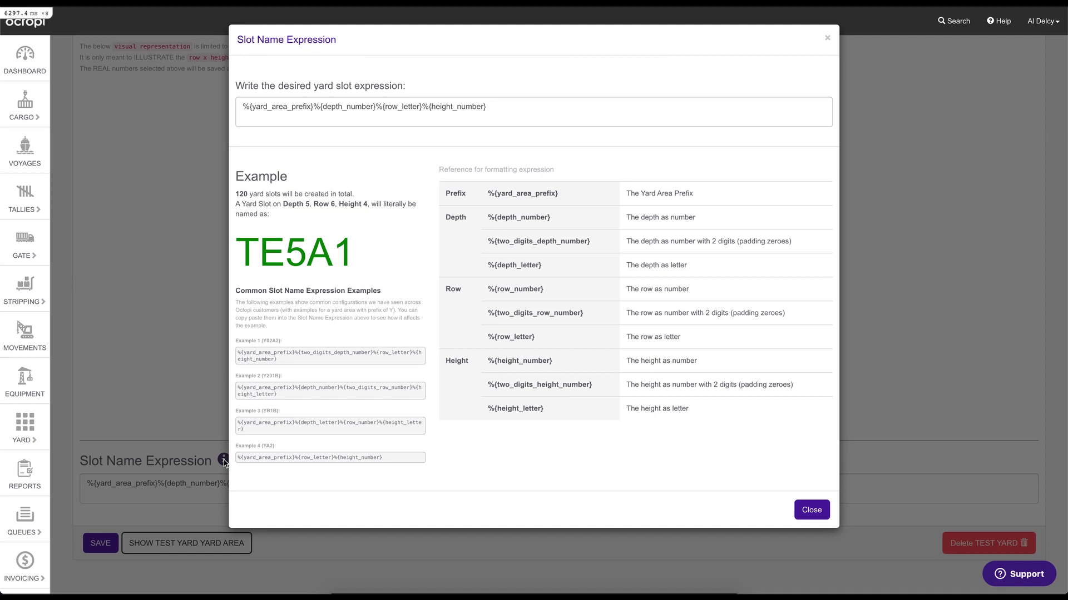
left_click_drag(376, 106, 316, 109)
key("ctrl+c")
key("BackSpace")
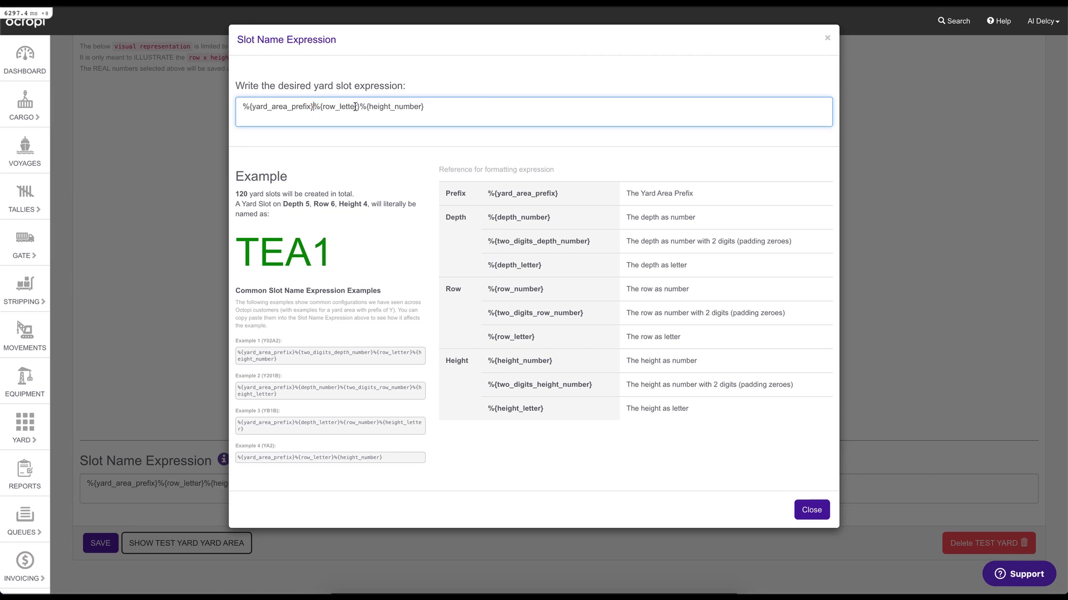
left_click(359, 106)
key("ctrl+v")
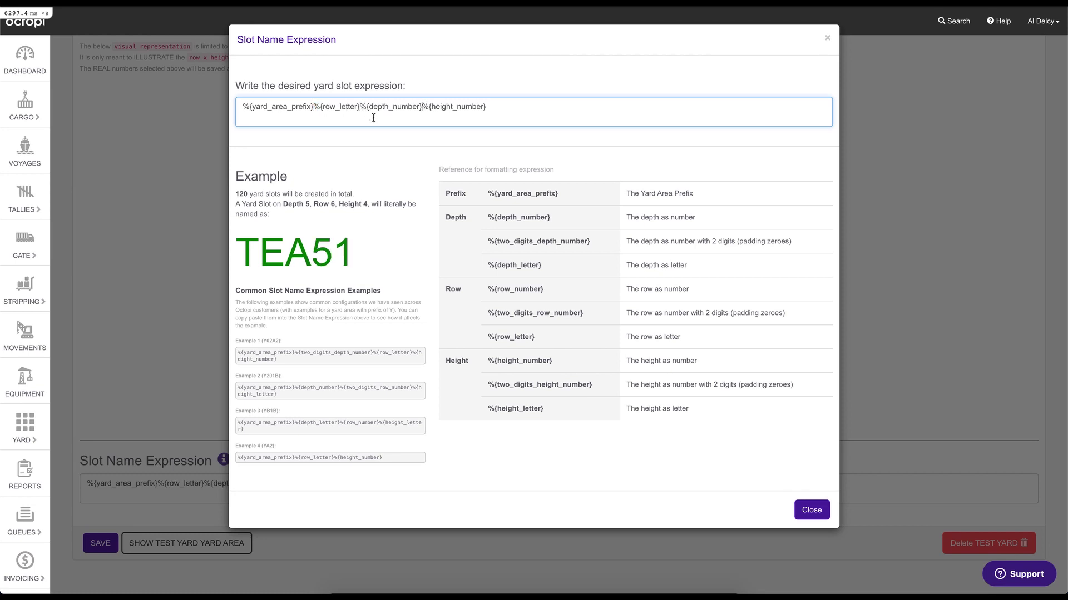
left_click(803, 512)
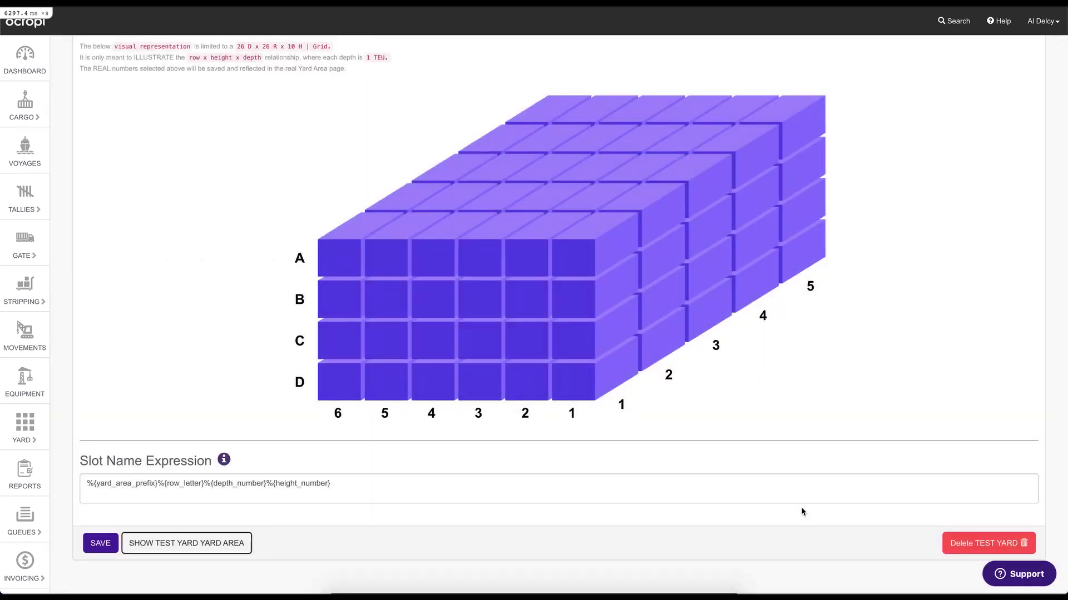
Step: Save the Test Yard slots and show Yard K's details (36×1×4 grid, 144 TEU)
left_click(106, 544)
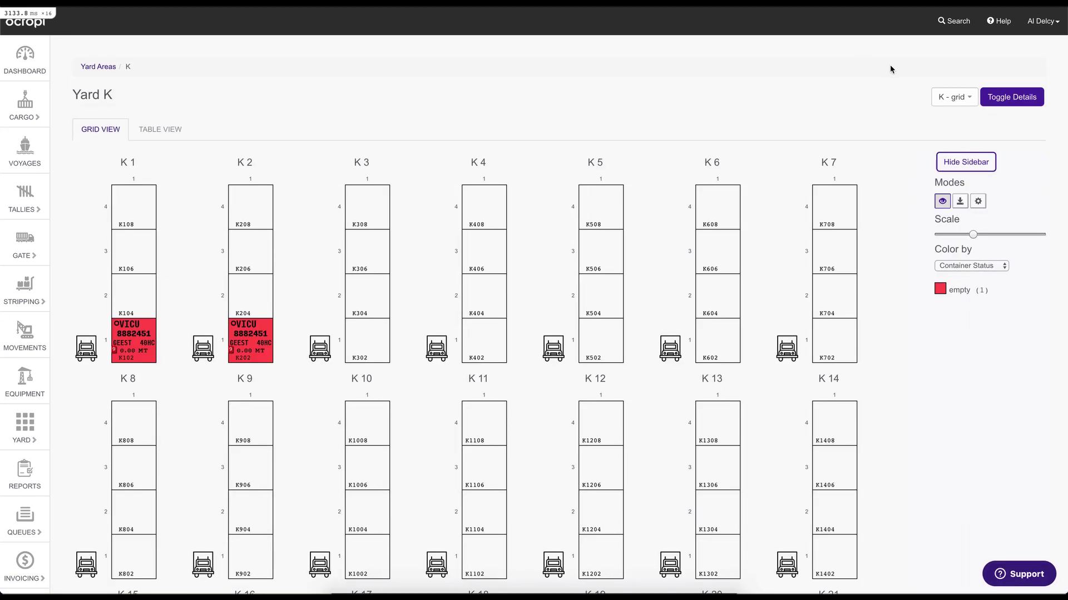
left_click(1028, 99)
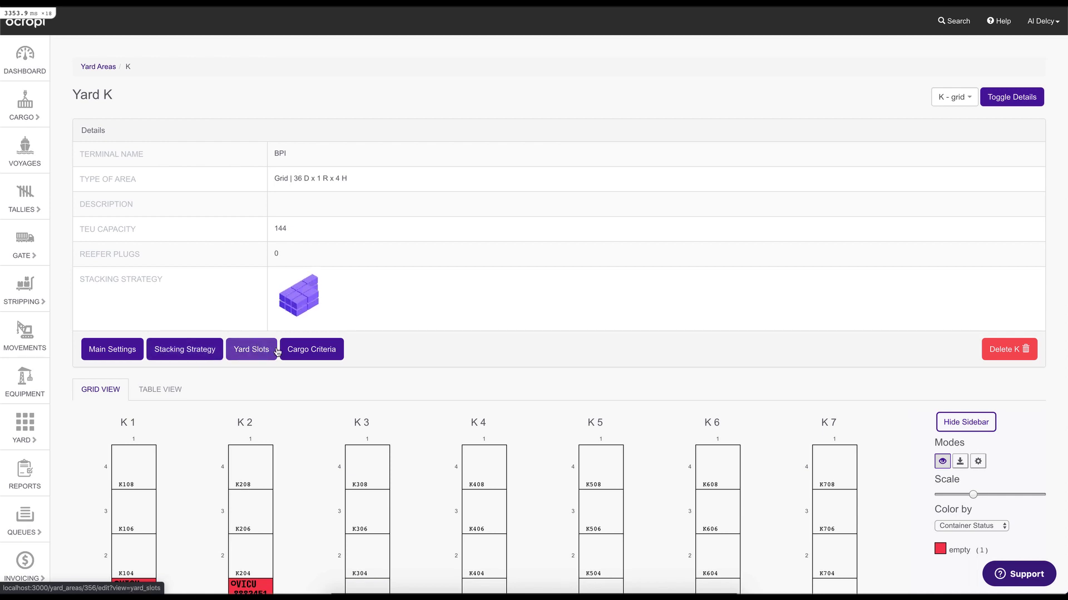
Step: Open Yard K's slot editor, accepting the warning that slots already exist
left_click(247, 349)
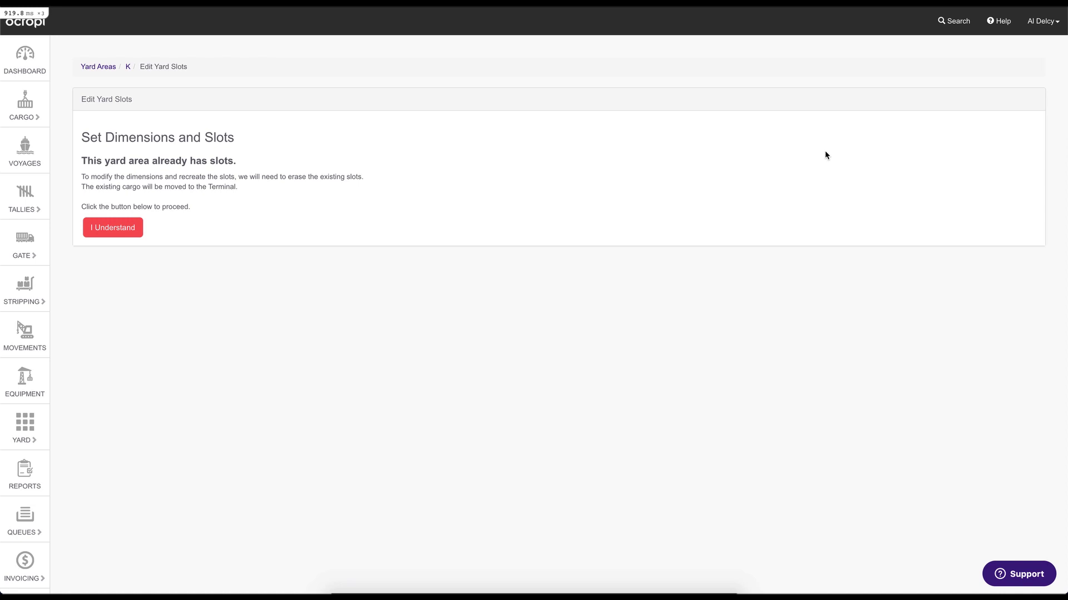
left_click(129, 230)
Step: Scroll down and back up to review Yard K's 36-deep, 1-row, 4-high slot grid preview
scroll(128, 230, "down", 3)
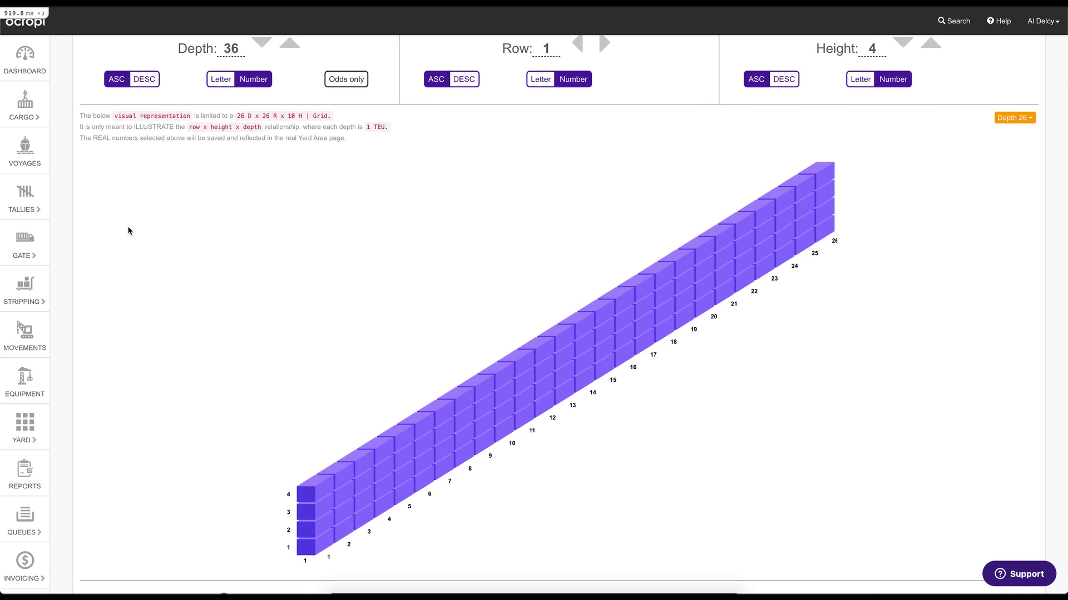
scroll(474, 315, "up", 1)
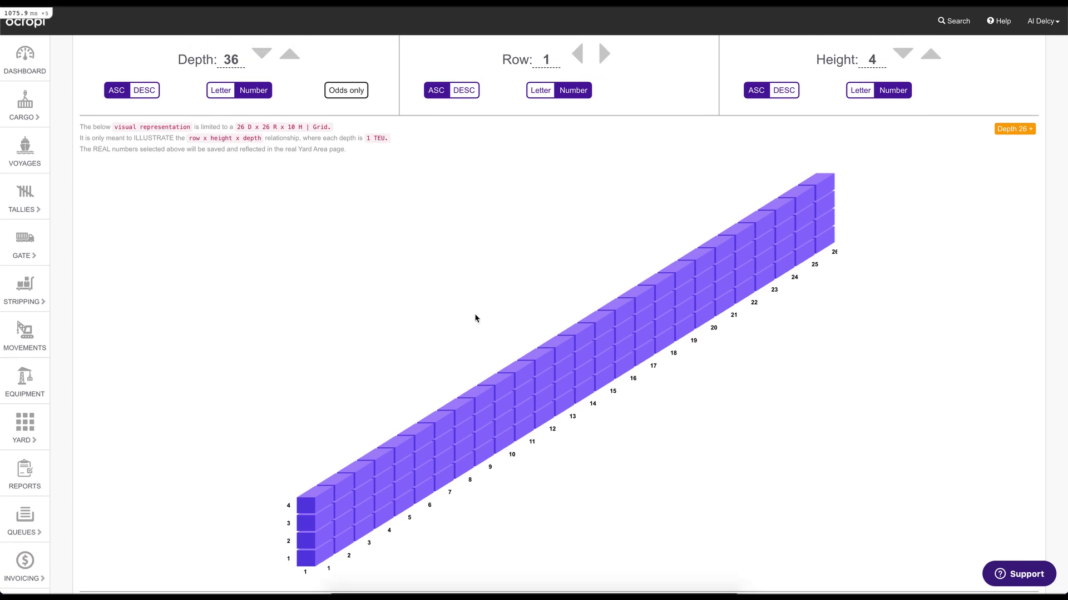